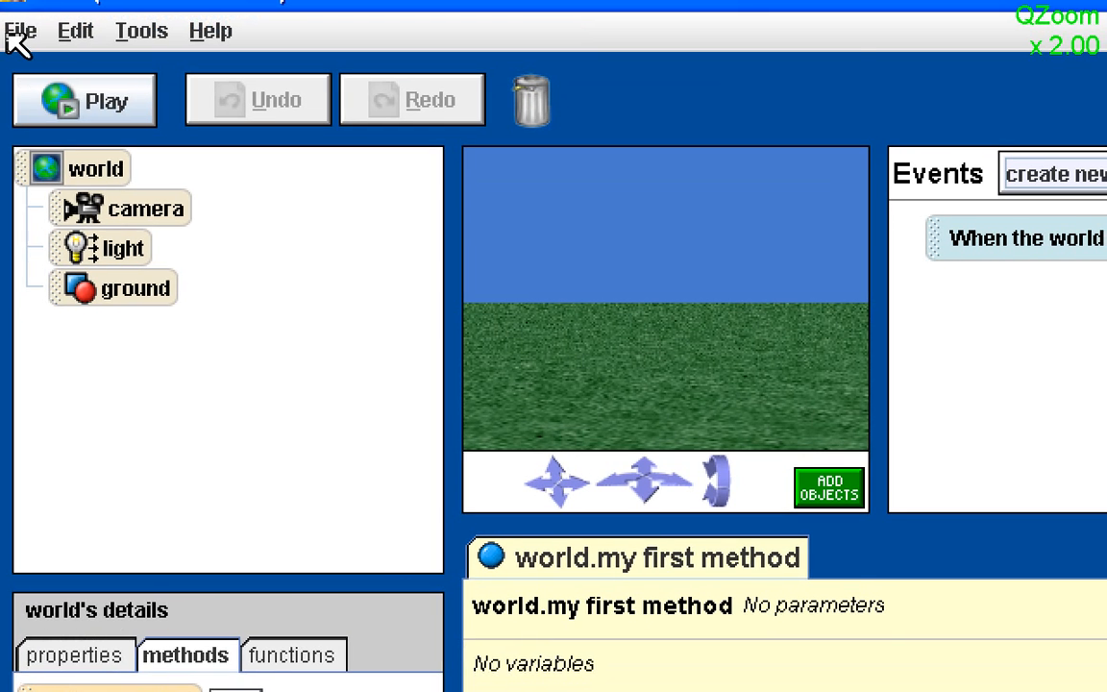
Step: Create a new world from the snow template
{"action": "left_click", "coordinate": [12, 33]}
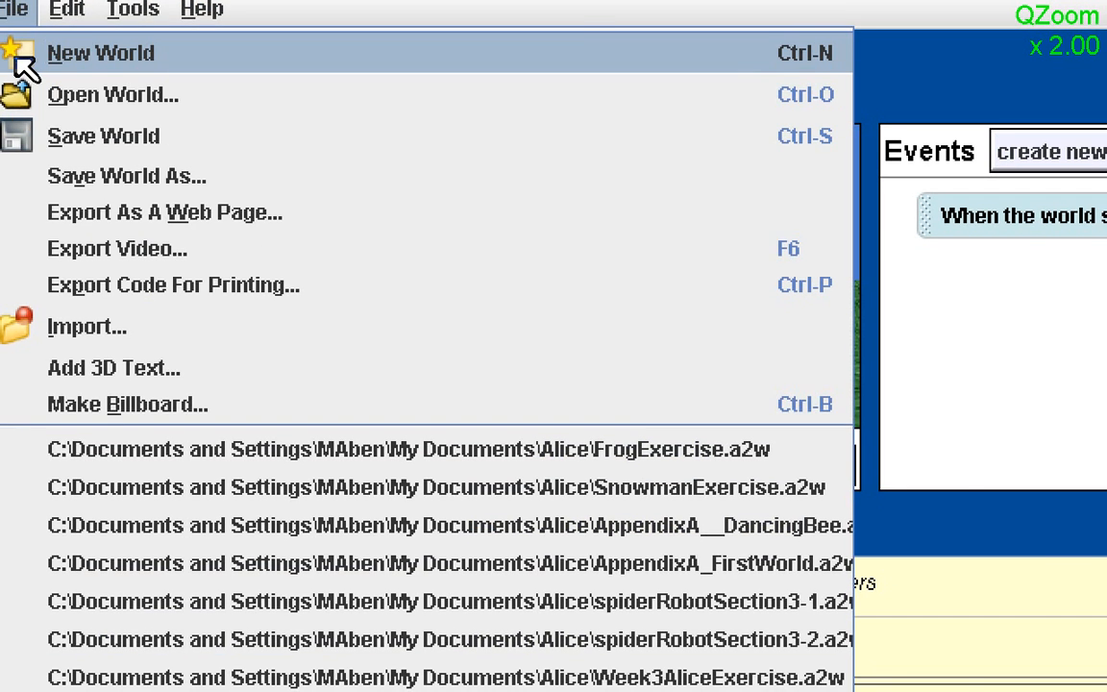
{"action": "left_click", "coordinate": [100, 53]}
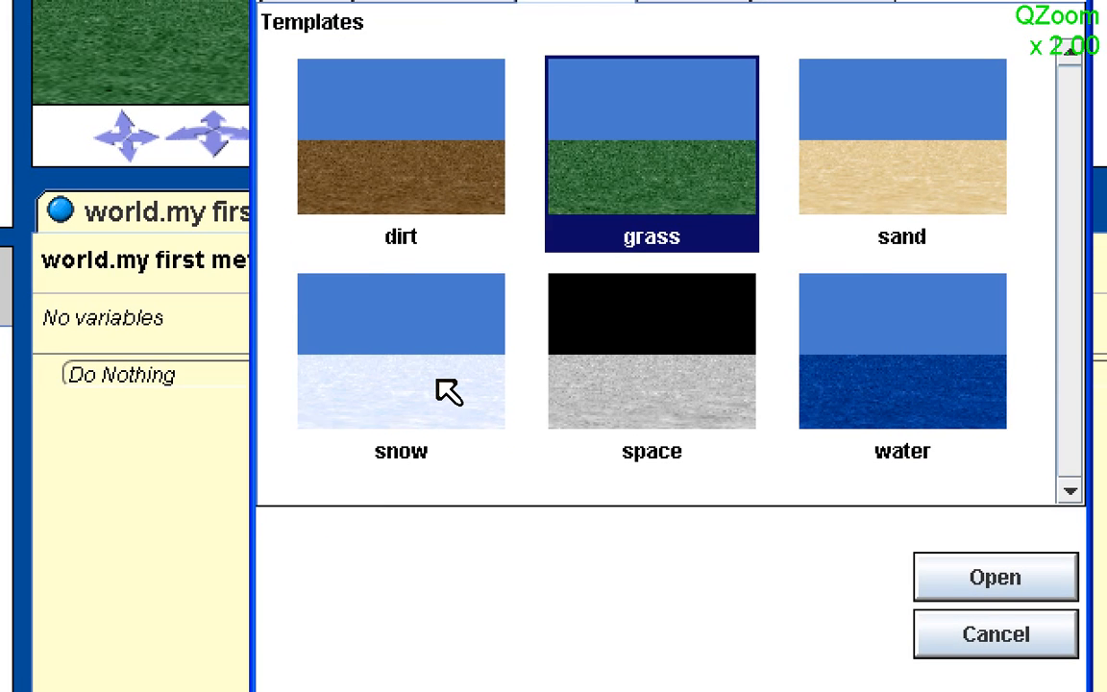
{"action": "left_click", "coordinate": [464, 406]}
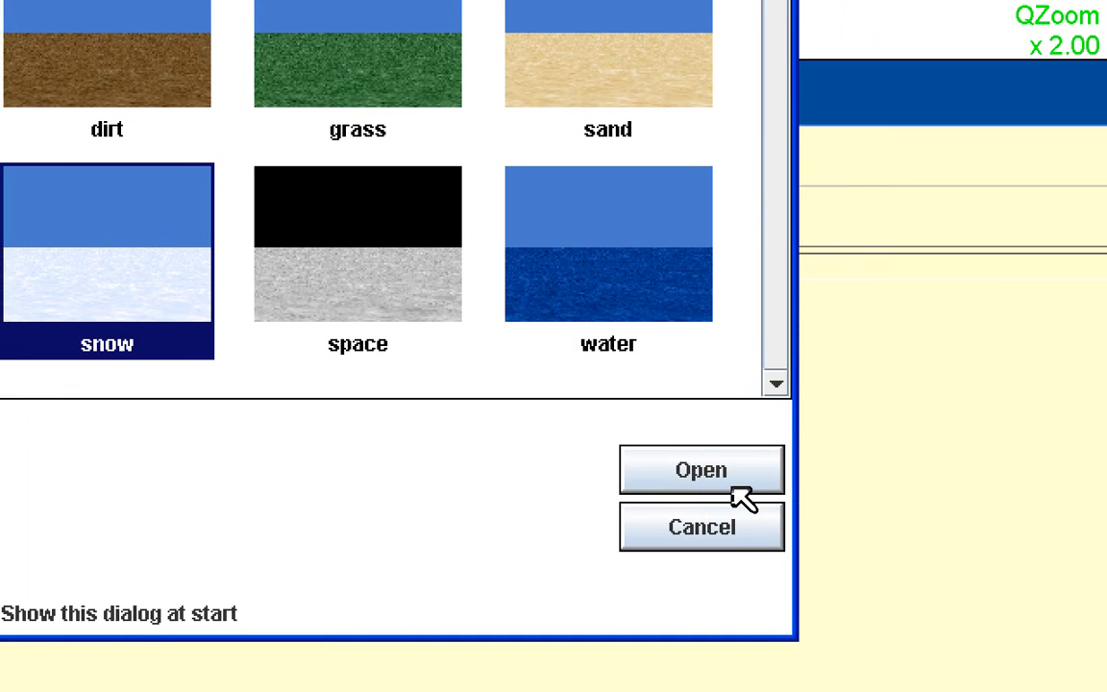
{"action": "left_click", "coordinate": [732, 486]}
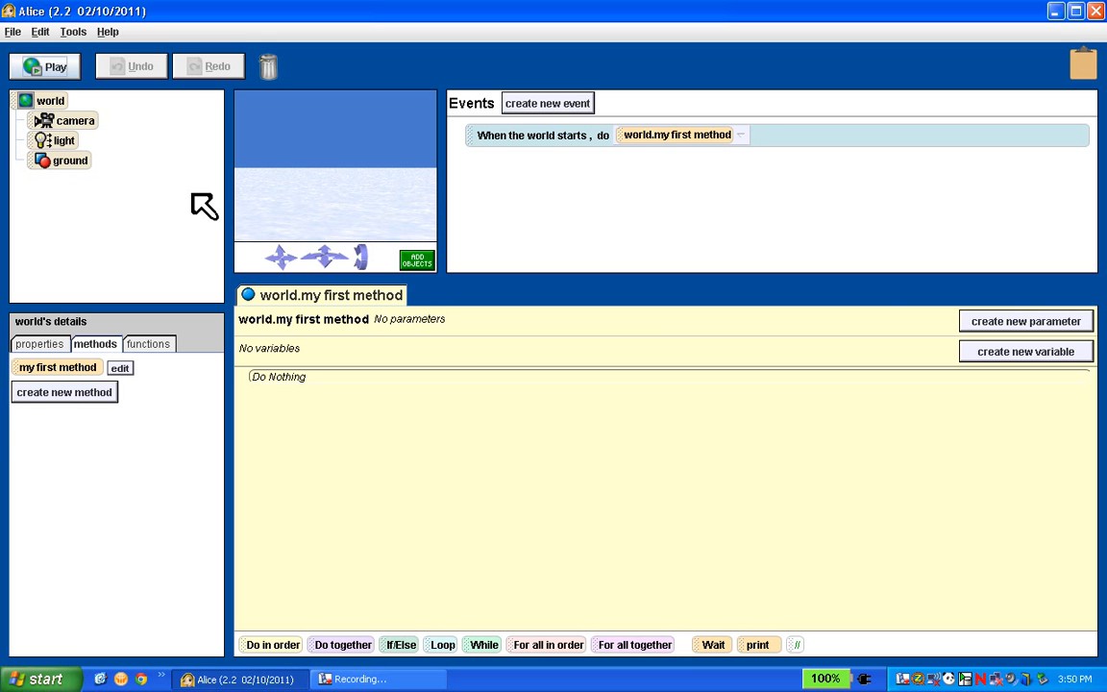
Step: Save the world as SnowmanExercise in the Alice folder of My Documents
{"action": "left_click", "coordinate": [16, 33]}
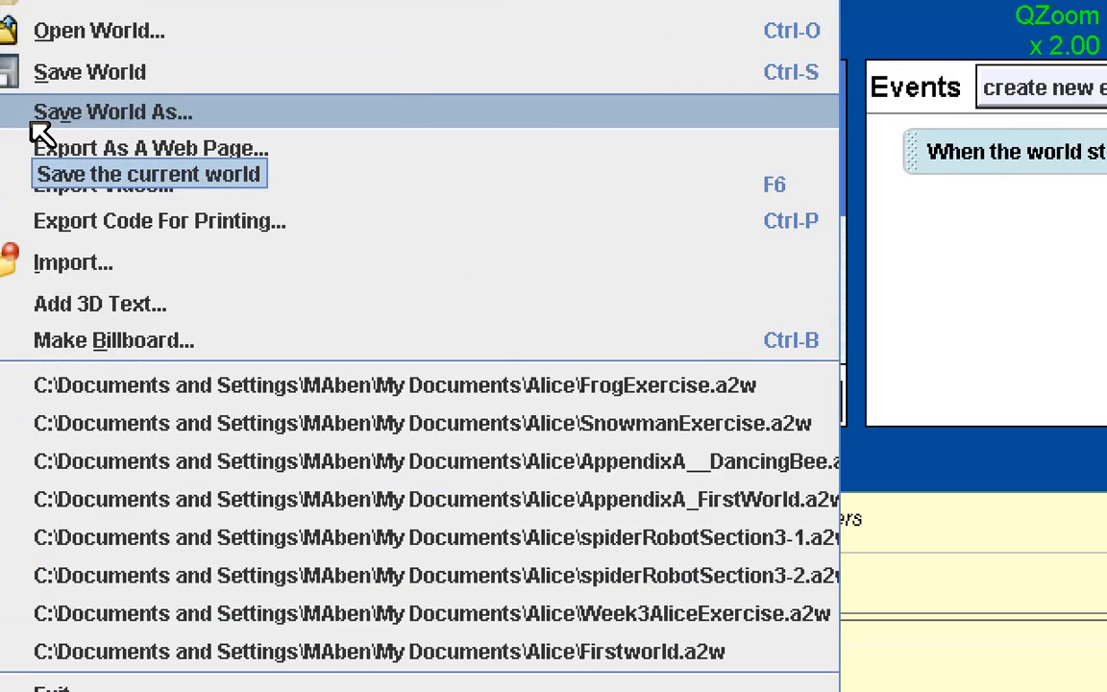
{"action": "left_click", "coordinate": [38, 125]}
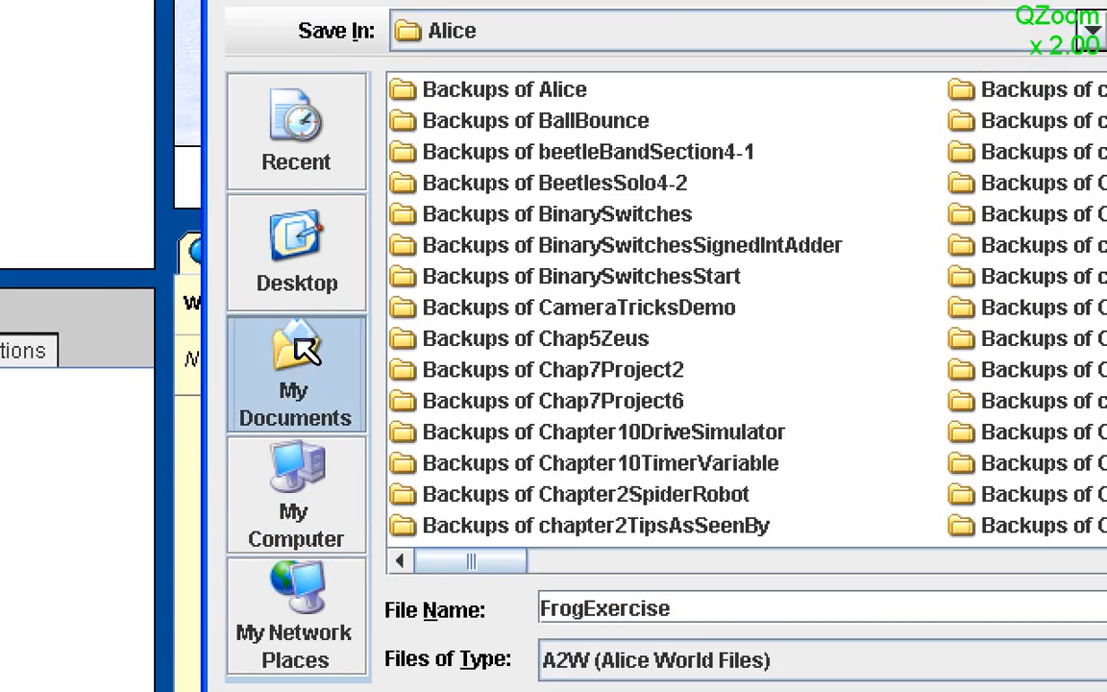
{"action": "left_click", "coordinate": [304, 350]}
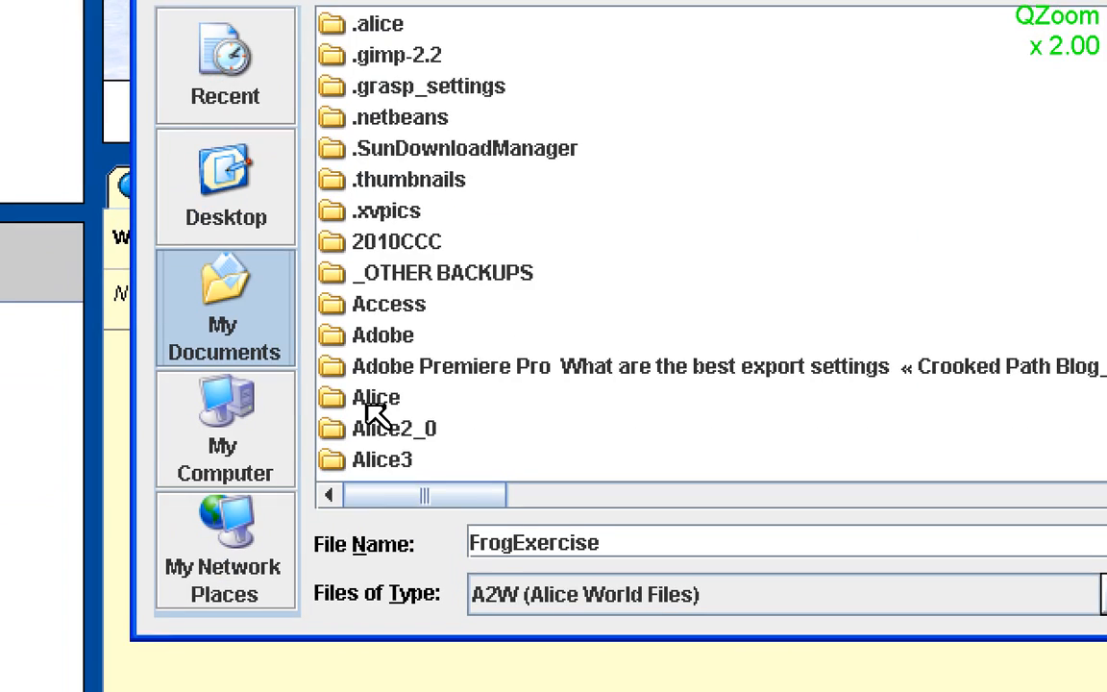
{"action": "double_click", "coordinate": [366, 402]}
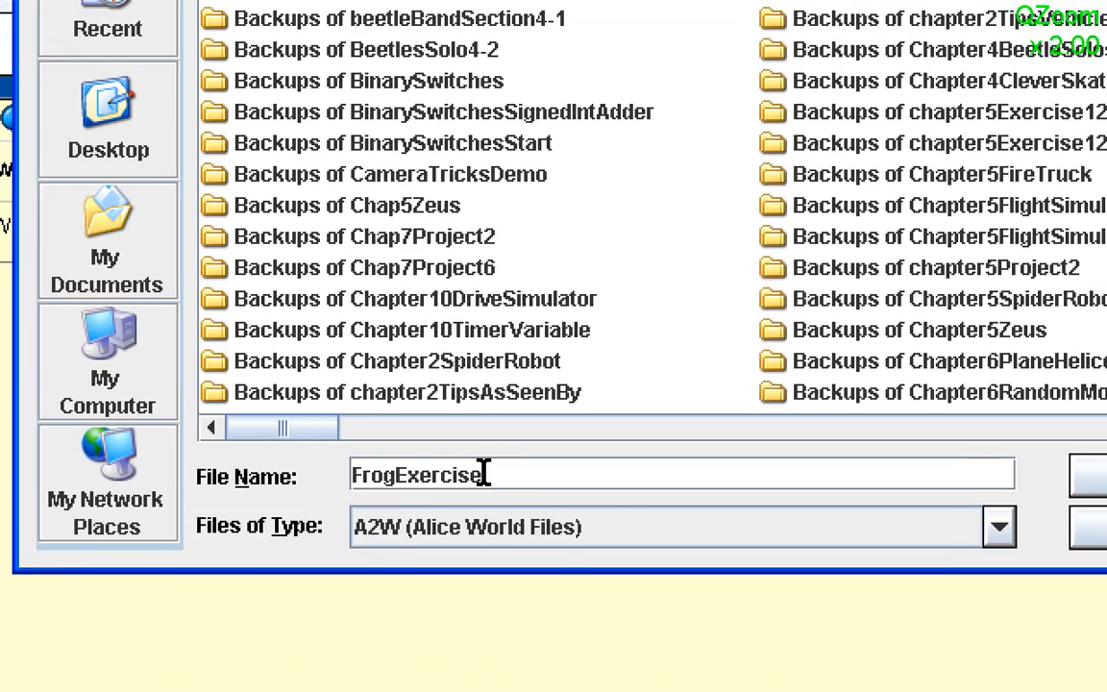
{"action": "left_click_drag", "start_coordinate": [488, 473], "coordinate": [286, 481]}
{"action": "type", "text": "Snow"}
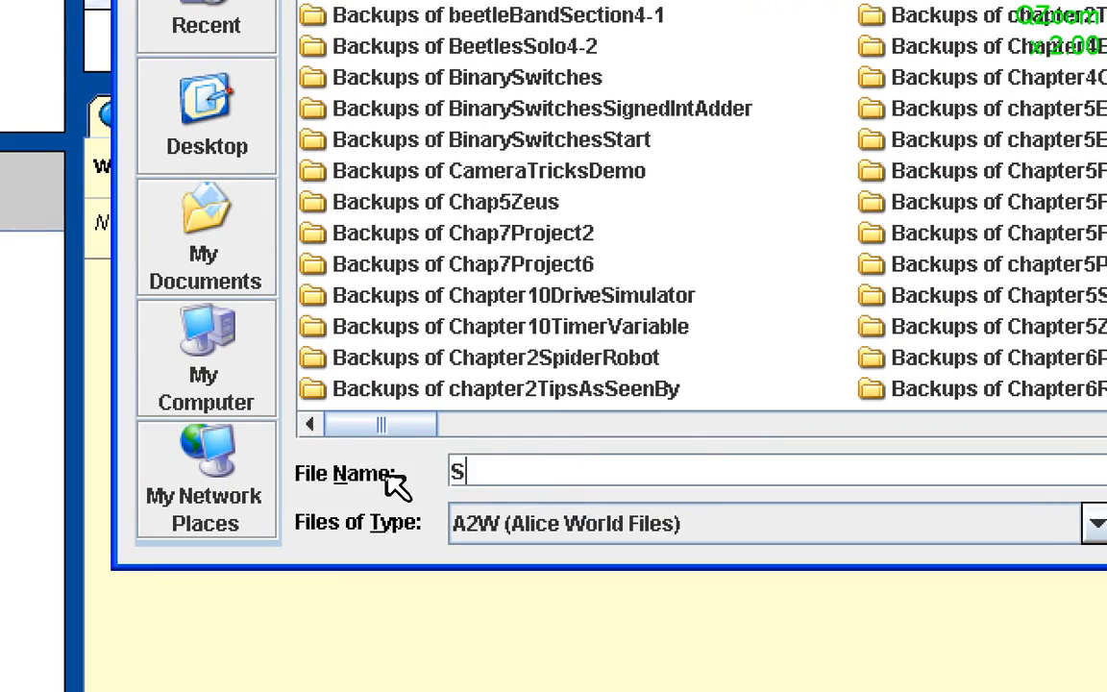
{"action": "type", "text": "manExercise"}
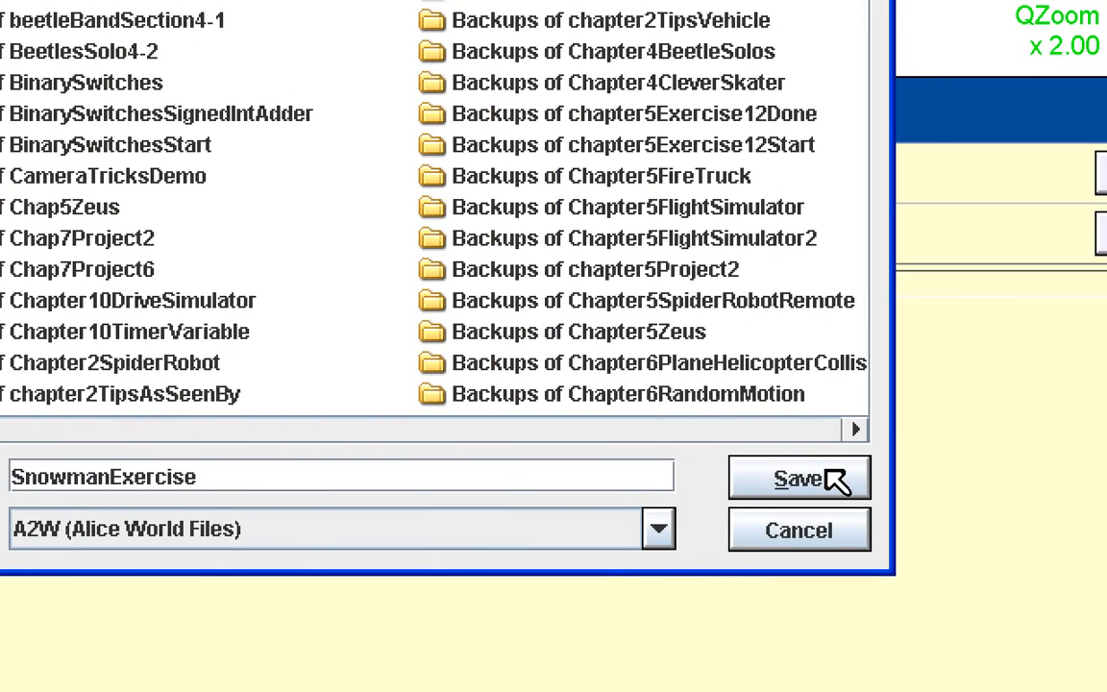
{"action": "left_click", "coordinate": [800, 479]}
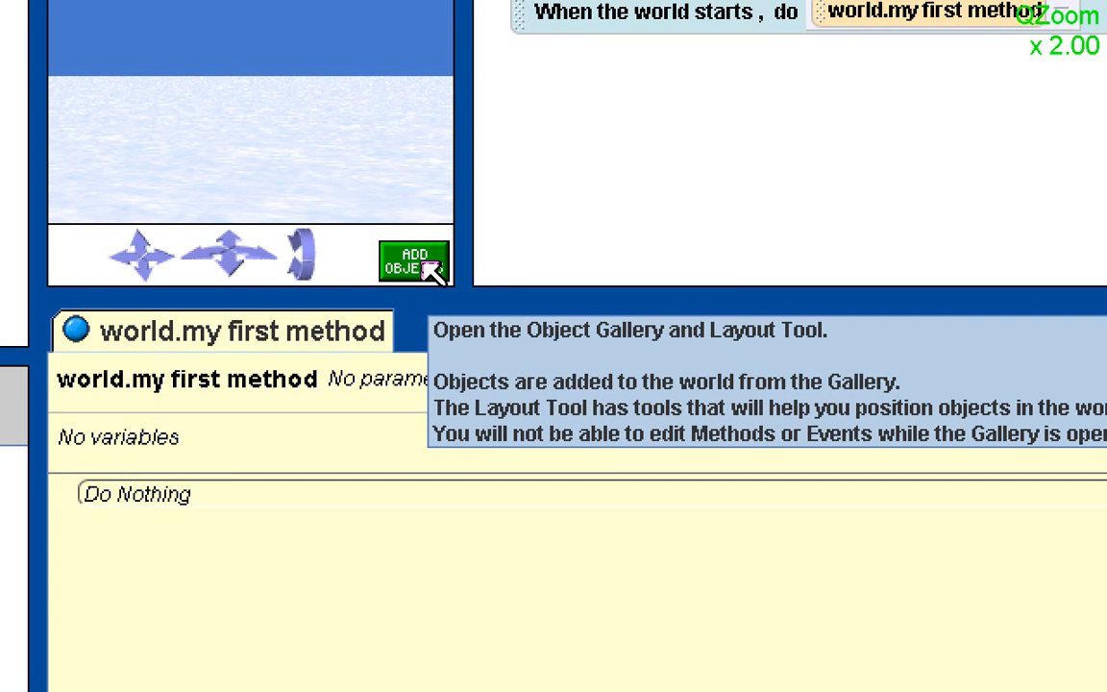
Step: Add an instance of the Snowman class from the Local Gallery's People collection to the world
{"action": "left_click", "coordinate": [419, 261]}
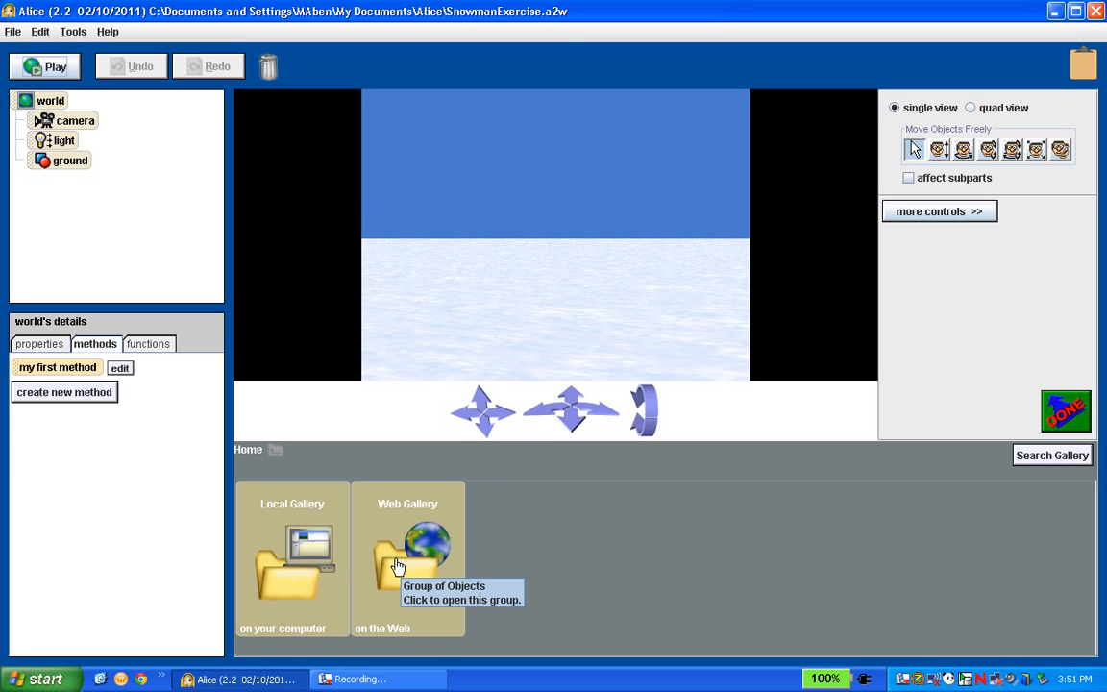
{"action": "left_click", "coordinate": [293, 562]}
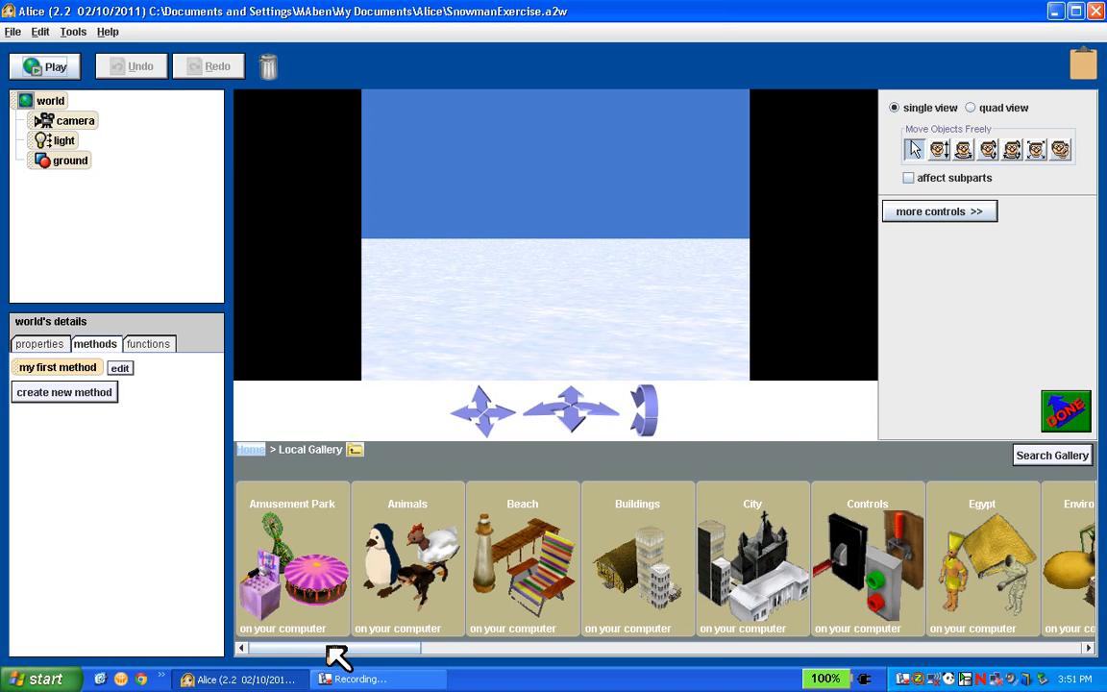
{"action": "left_click_drag", "start_coordinate": [328, 648], "coordinate": [825, 653]}
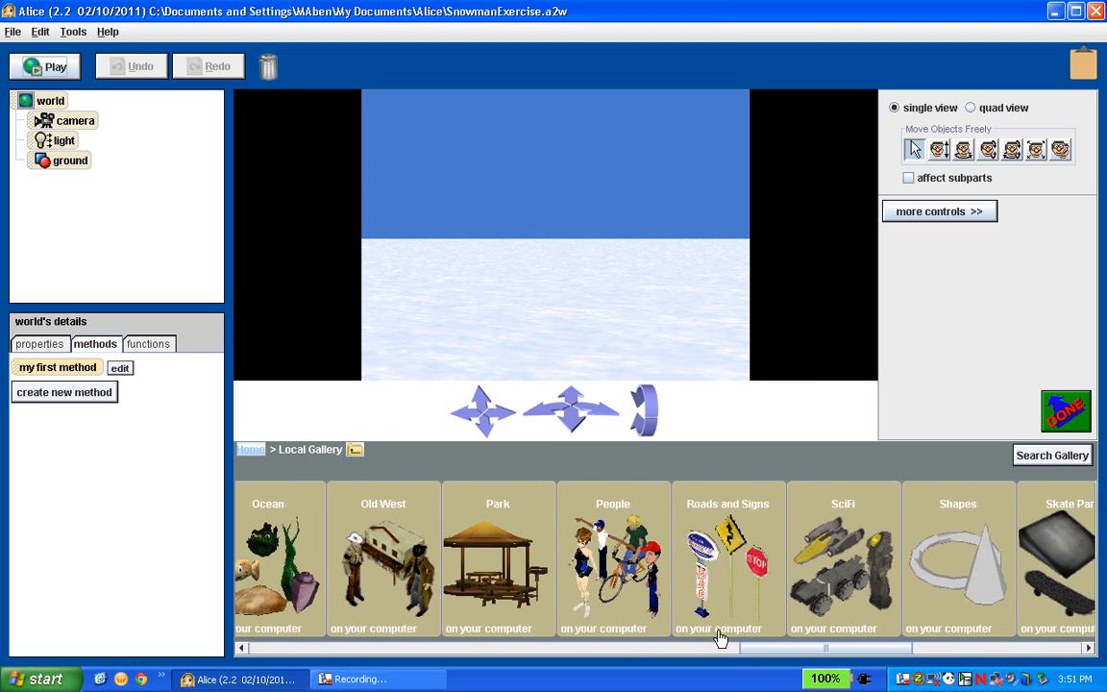
{"action": "left_click", "coordinate": [625, 588]}
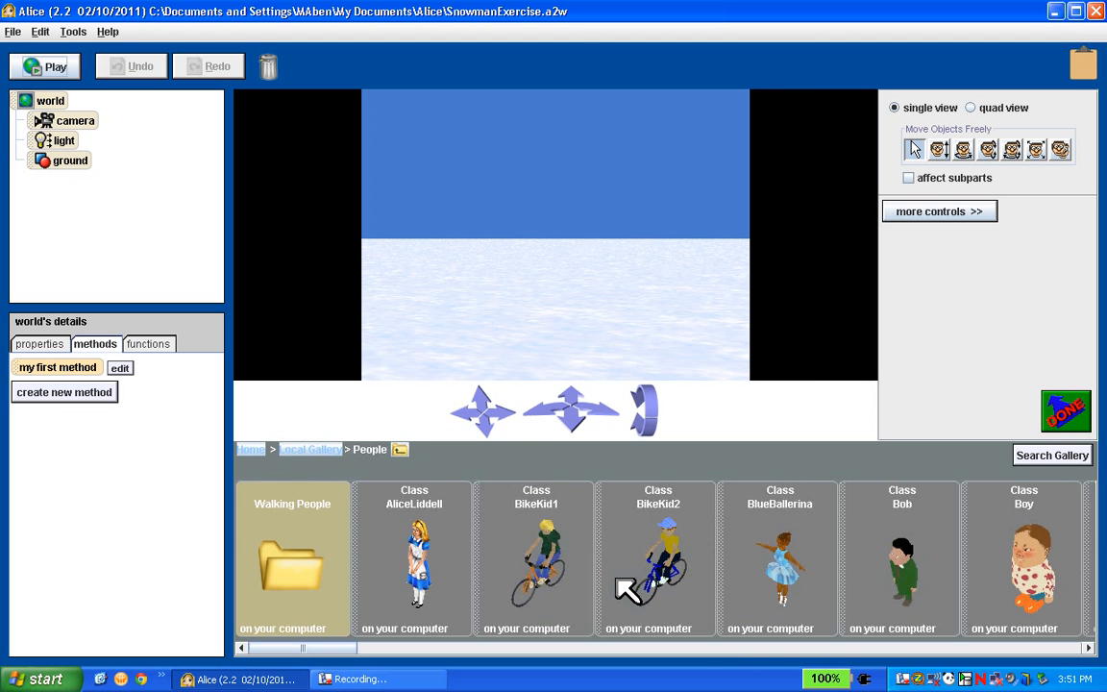
{"action": "left_click_drag", "start_coordinate": [346, 650], "coordinate": [953, 654]}
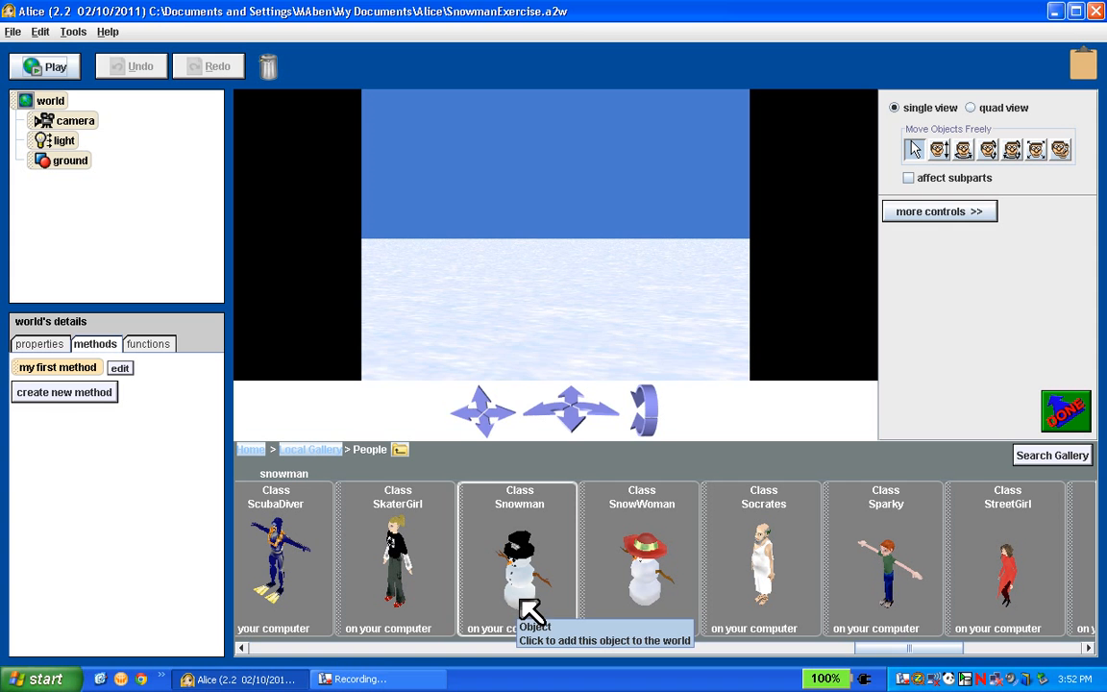
{"action": "left_click", "coordinate": [521, 605]}
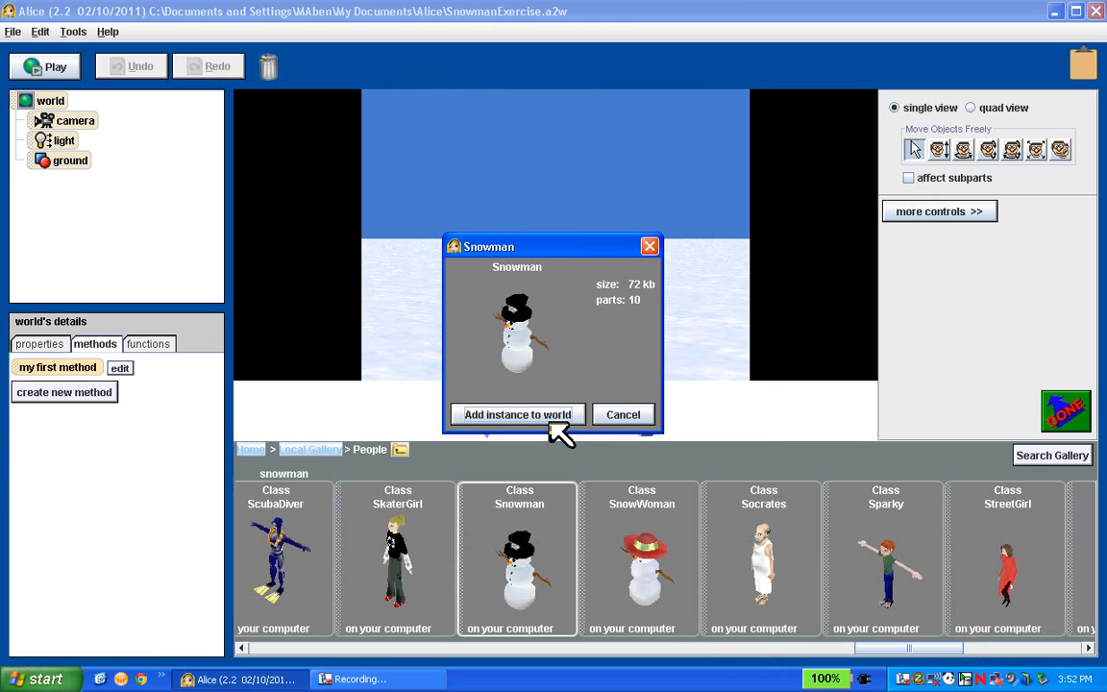
{"action": "left_click", "coordinate": [550, 420]}
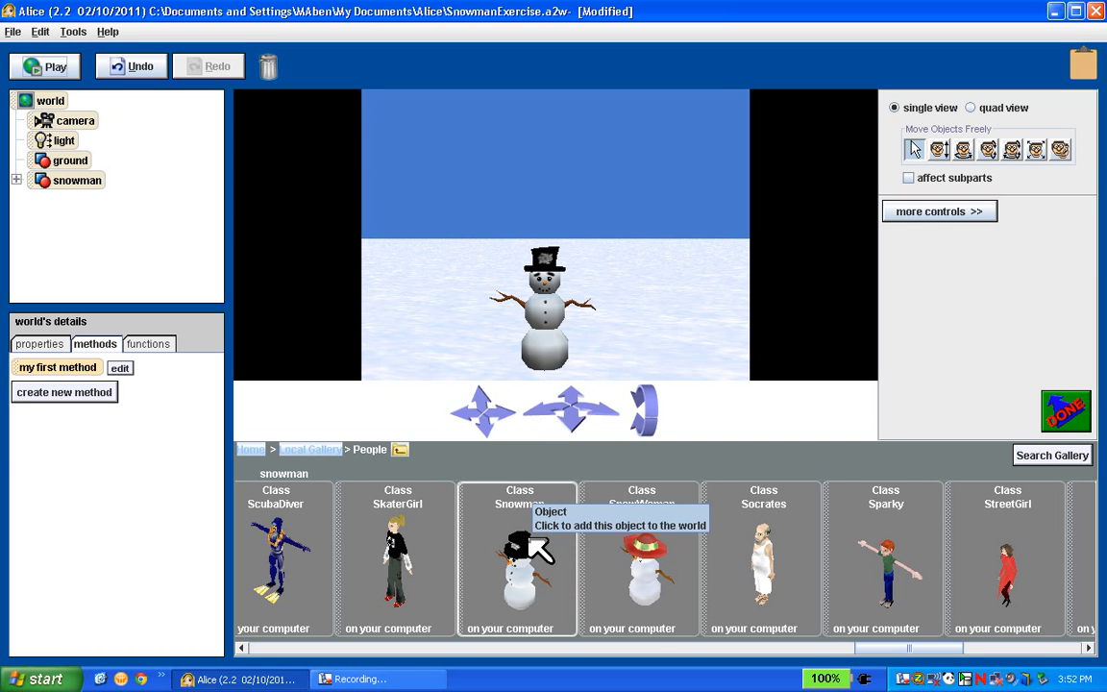
Step: Place a second Snowman beside the first one and compare the selection of both snowmen in the object tree
{"action": "left_click_drag", "start_coordinate": [529, 535], "coordinate": [654, 371]}
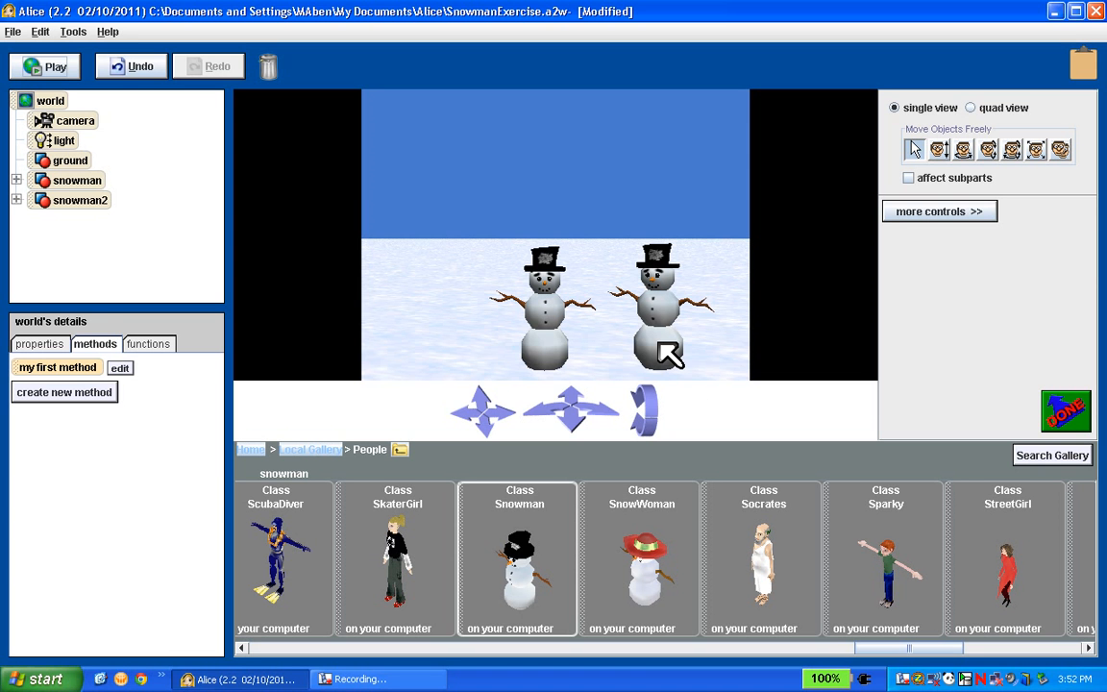
{"action": "left_click", "coordinate": [670, 355]}
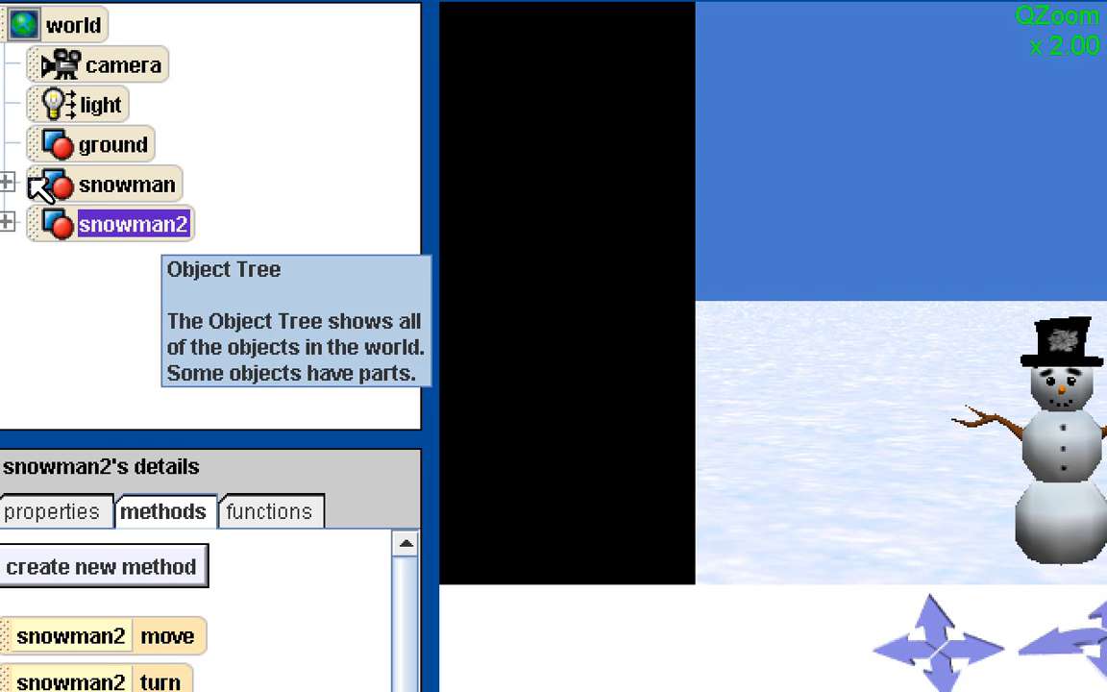
{"action": "key", "text": "Up"}
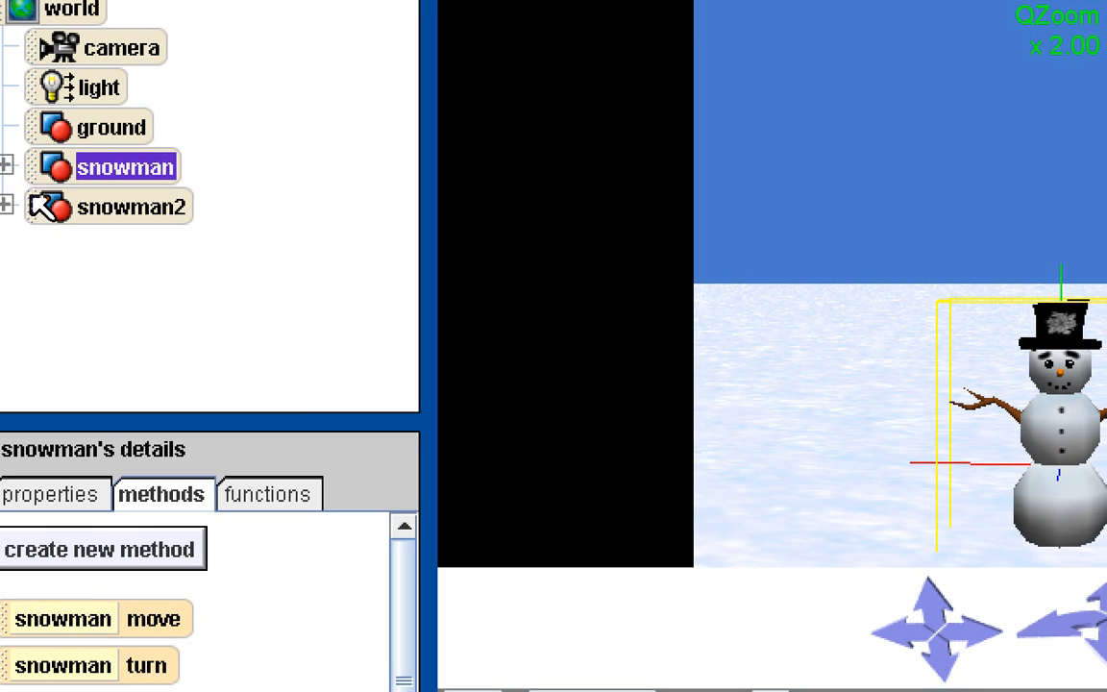
{"action": "left_click", "coordinate": [44, 205]}
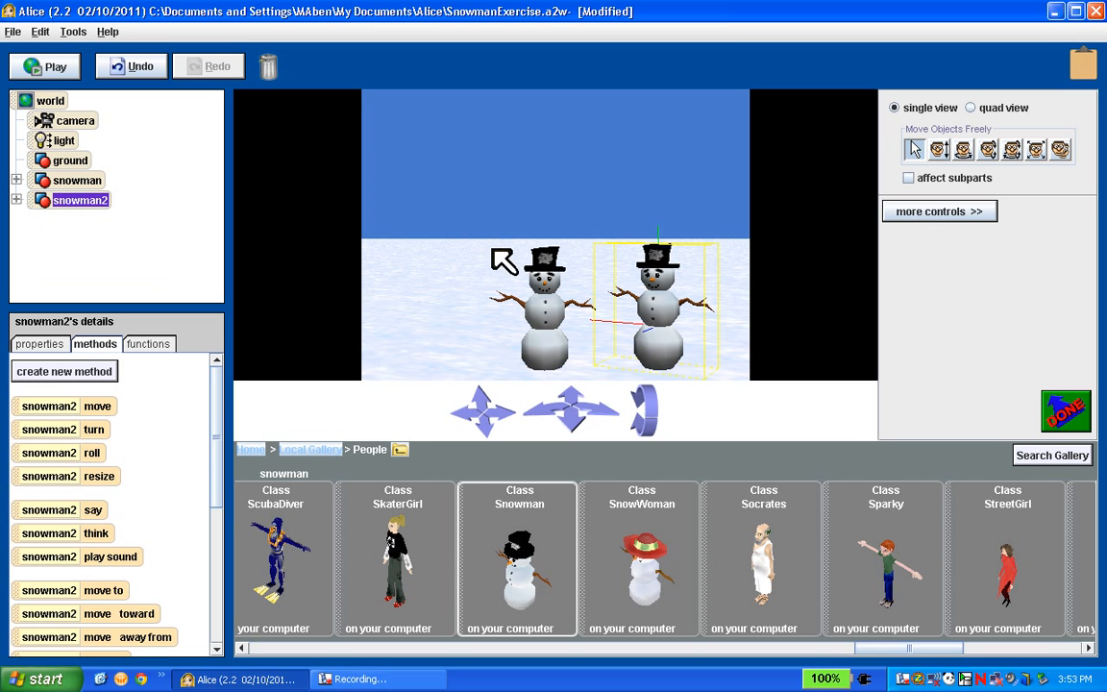
Step: Delete the second snowman by moving snowman2 to the trash
{"action": "right_click", "coordinate": [44, 210]}
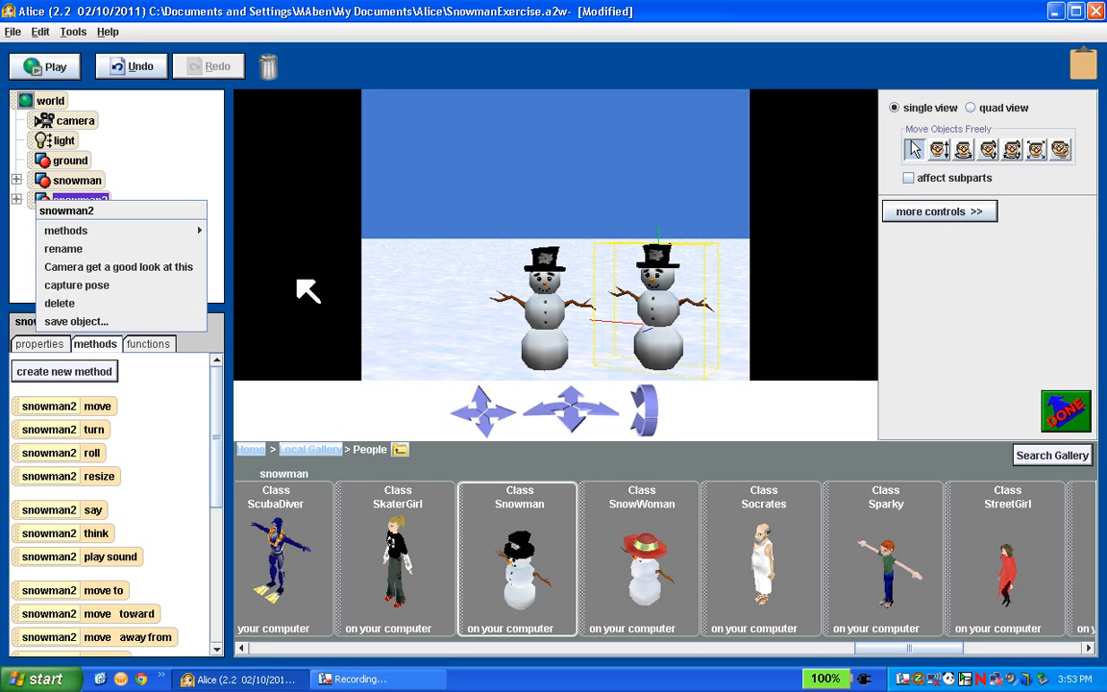
{"action": "left_click", "coordinate": [648, 311]}
{"action": "left_click_drag", "start_coordinate": [648, 311], "coordinate": [402, 274]}
{"action": "left_click_drag", "start_coordinate": [370, 609], "coordinate": [269, 68]}
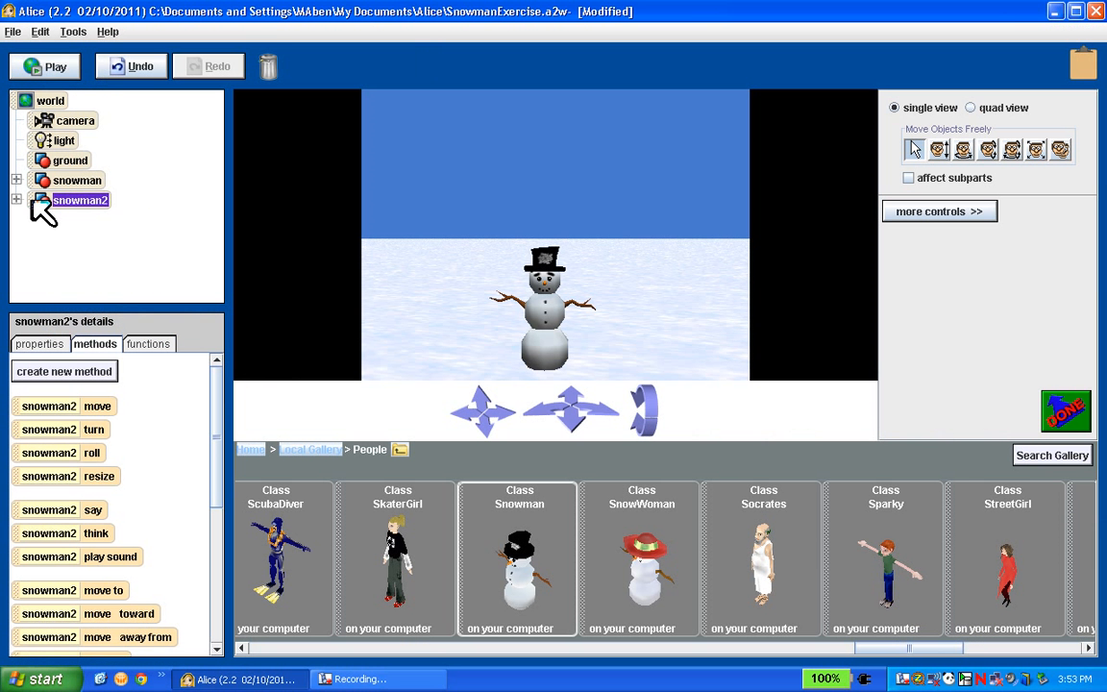
{"action": "left_click_drag", "start_coordinate": [40, 208], "coordinate": [276, 67]}
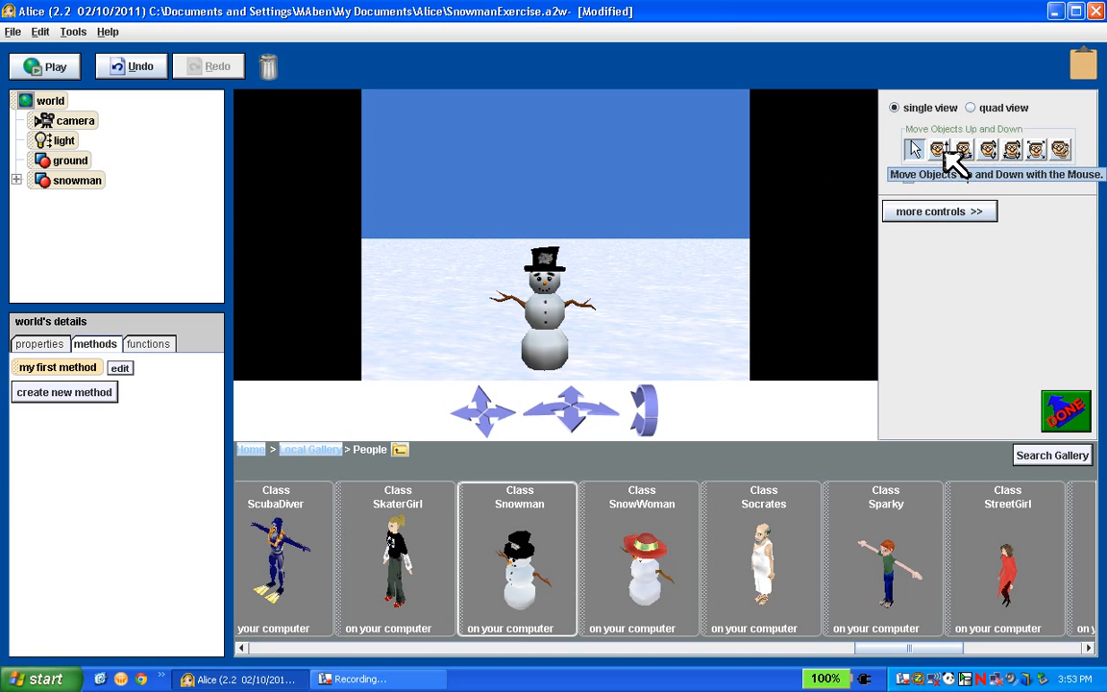
Step: Try raising the snowman above the ground with the vertical move tool and undo the move
{"action": "left_click", "coordinate": [939, 150]}
{"action": "left_click_drag", "start_coordinate": [560, 317], "coordinate": [585, 330]}
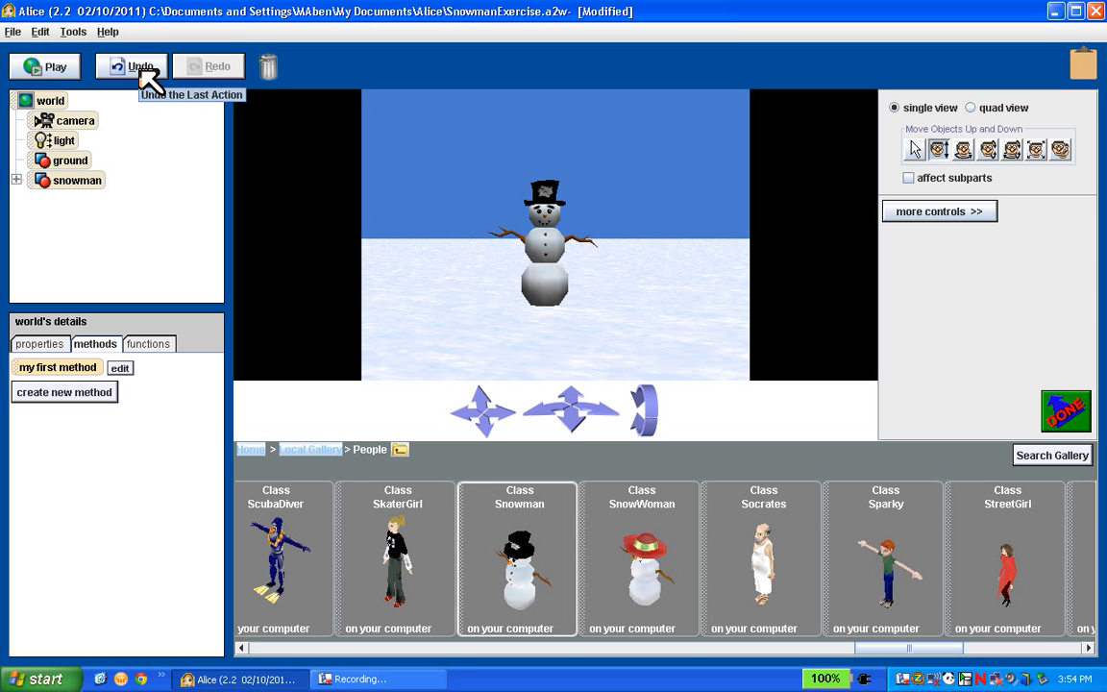
{"action": "left_click", "coordinate": [140, 70]}
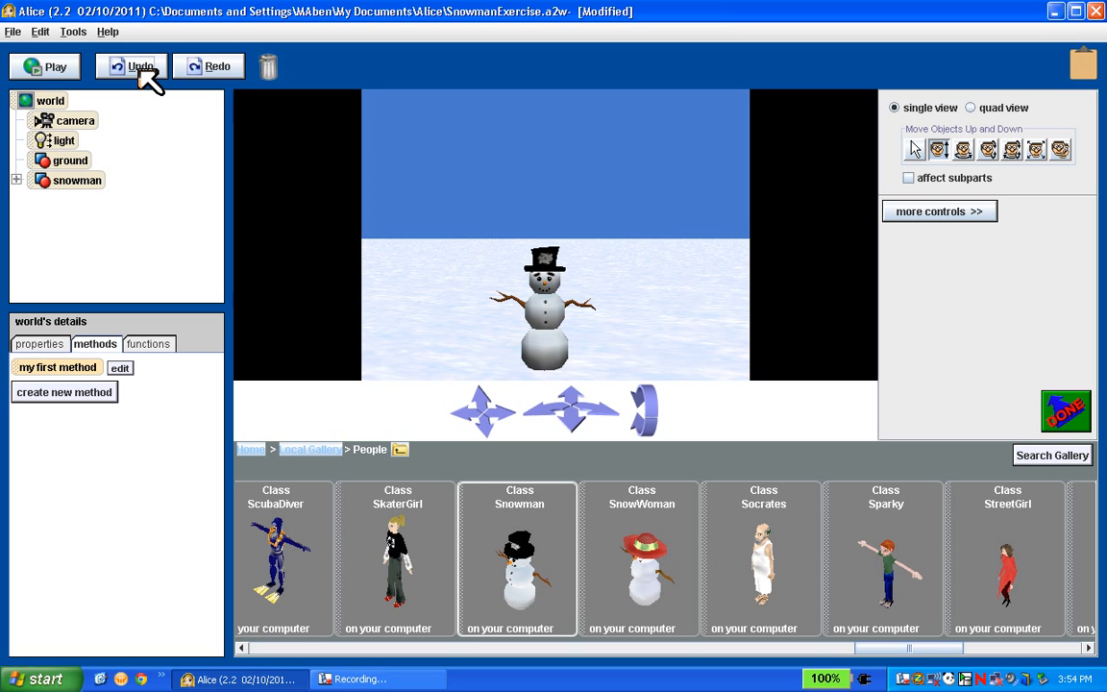
Step: Undo the deletion of the second snowman and redo it
{"action": "left_click", "coordinate": [140, 69]}
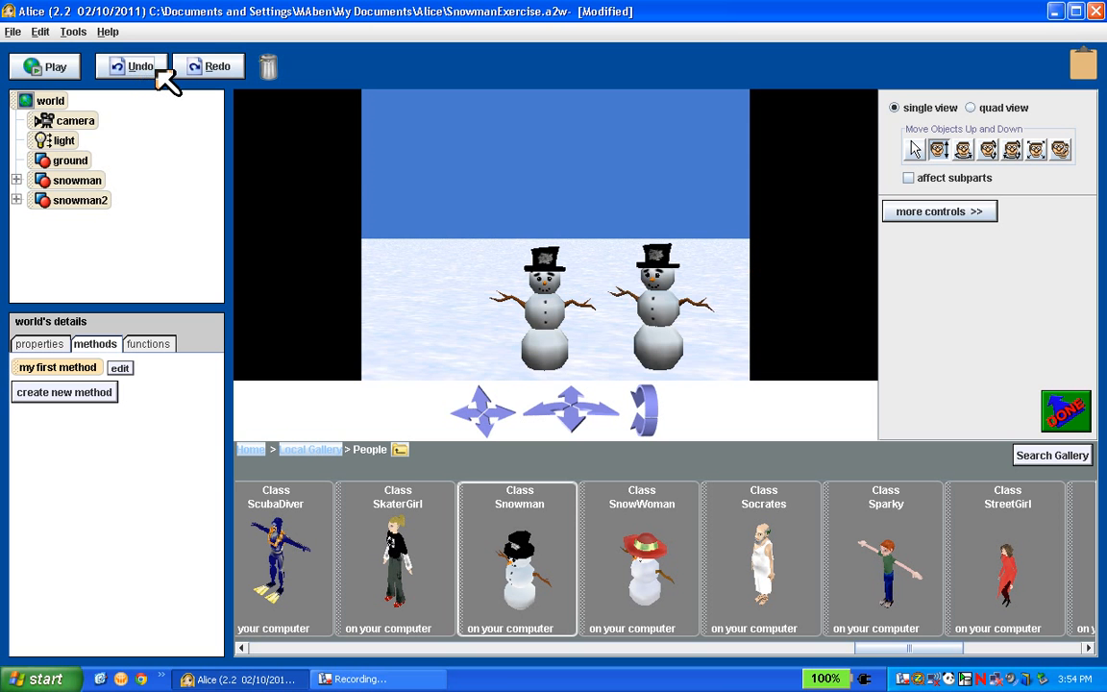
{"action": "left_click", "coordinate": [208, 73]}
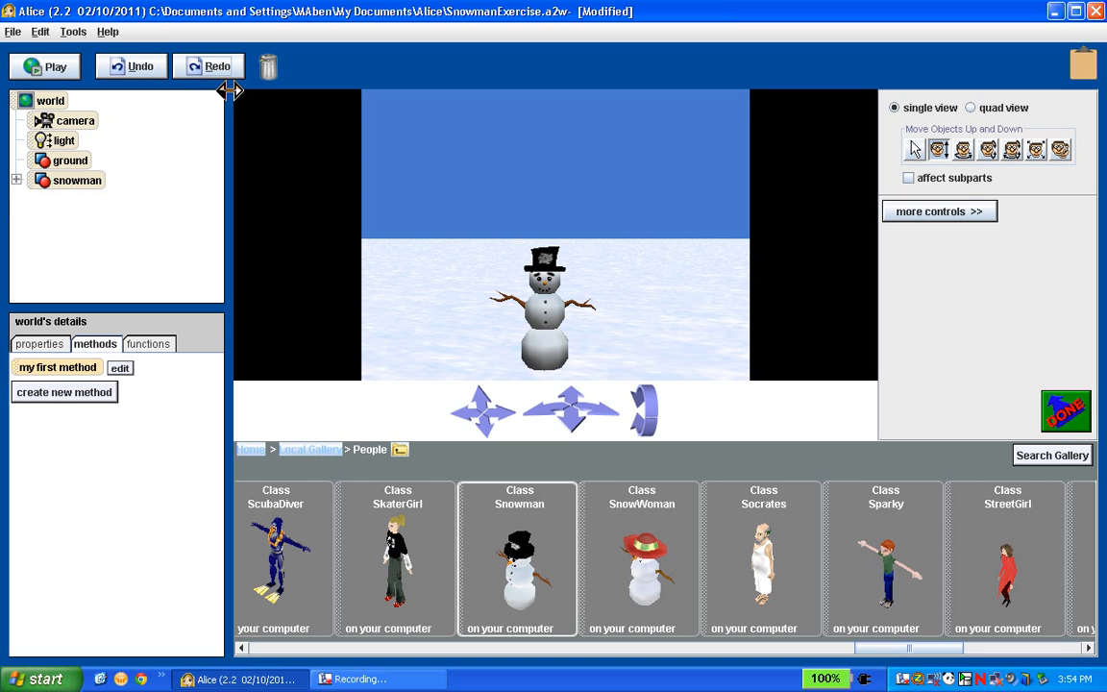
Step: Try turning the snowman left and right, turning it forwards and backwards, and tumbling it freely
{"action": "left_click", "coordinate": [963, 150]}
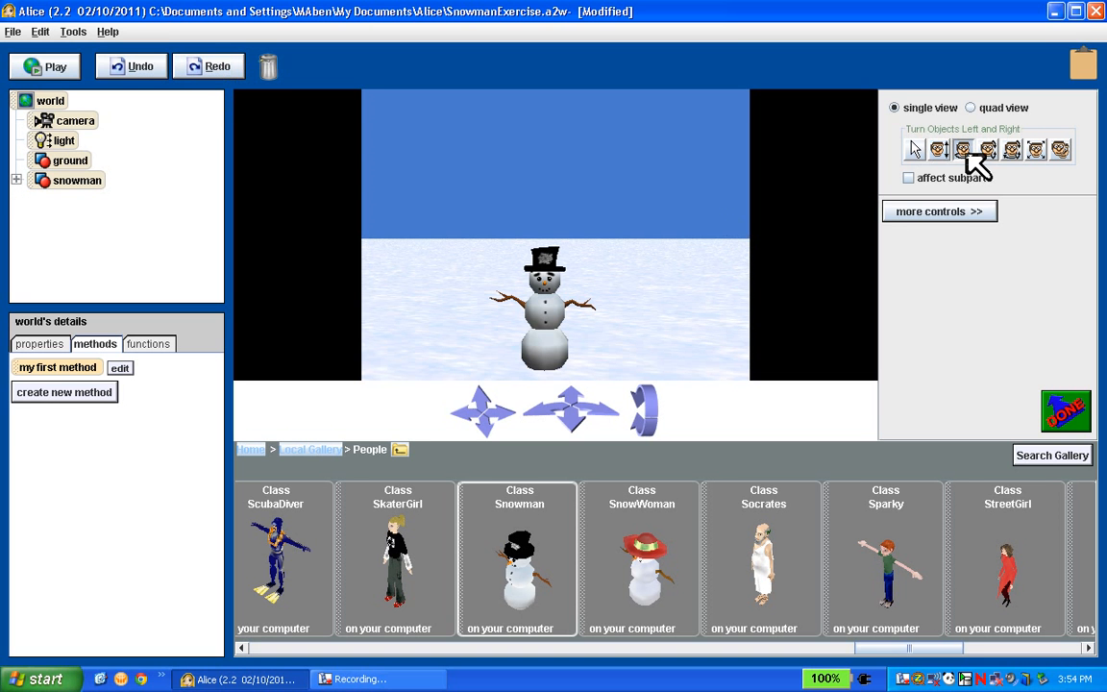
{"action": "left_click_drag", "start_coordinate": [555, 364], "coordinate": [646, 331]}
{"action": "left_click", "coordinate": [987, 150]}
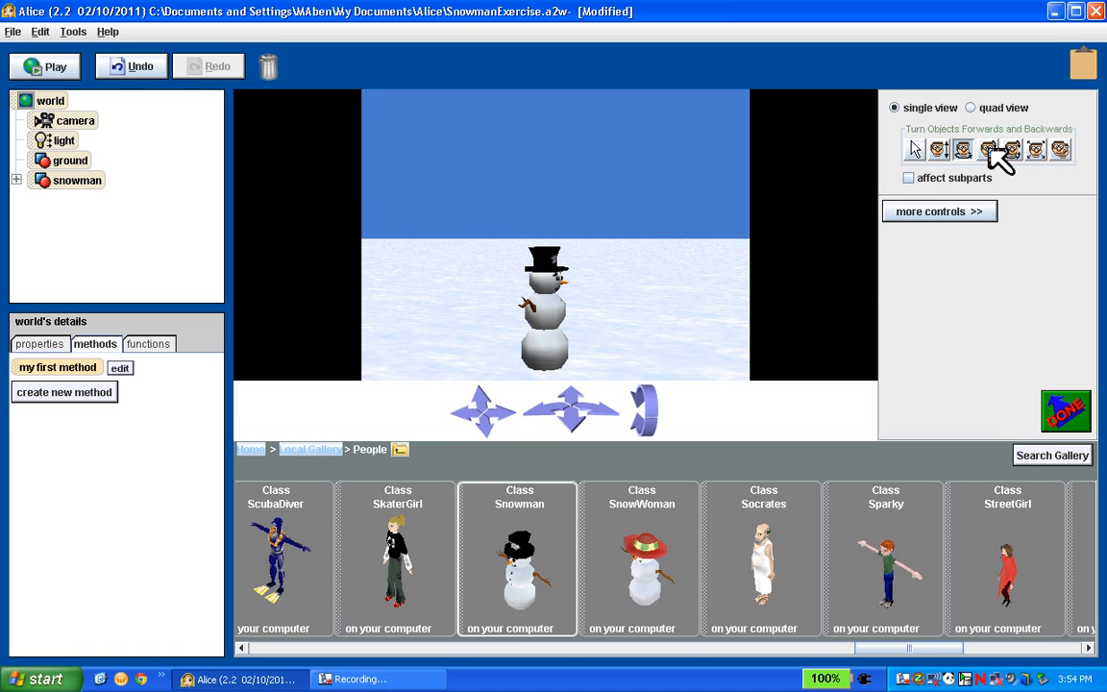
{"action": "left_click_drag", "start_coordinate": [548, 311], "coordinate": [862, 266]}
{"action": "left_click", "coordinate": [1012, 151]}
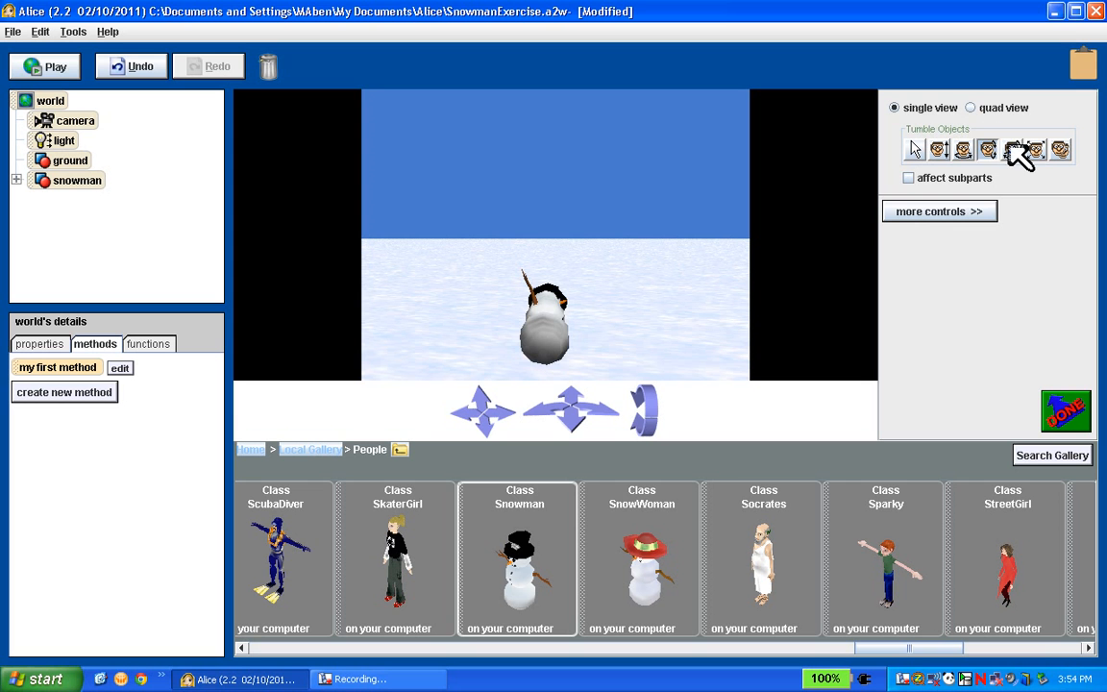
{"action": "left_click_drag", "start_coordinate": [596, 302], "coordinate": [395, 161]}
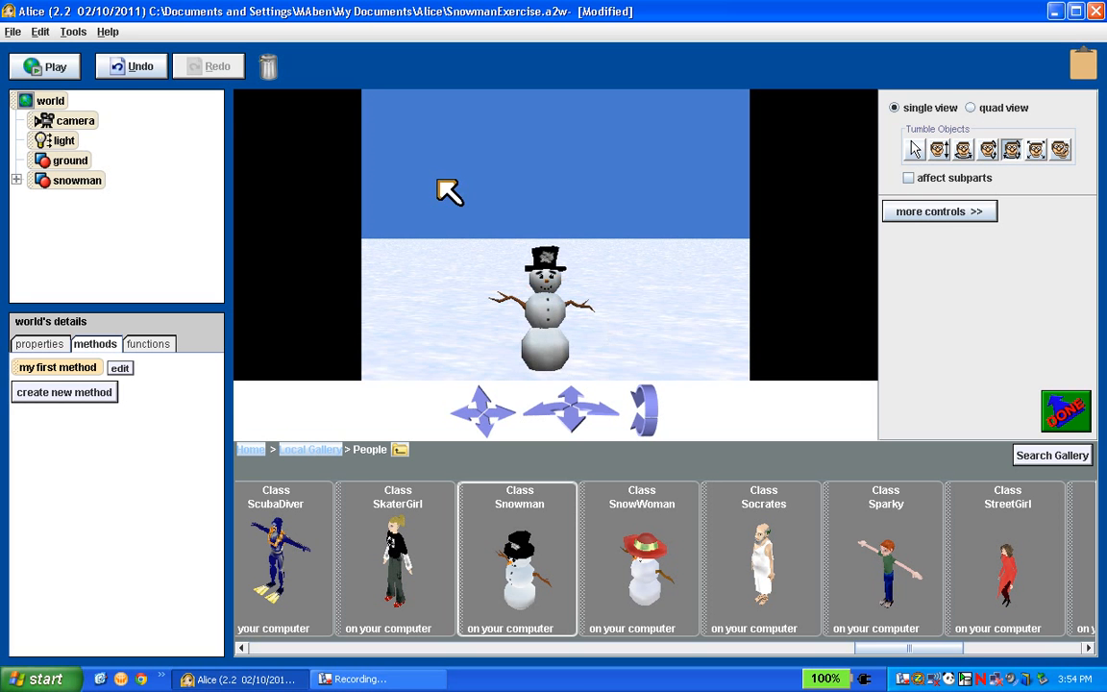
Step: Undo the snowman's trial rotations, and try enlarging the snowman with the resize tool before undoing that too
{"action": "left_click", "coordinate": [139, 75]}
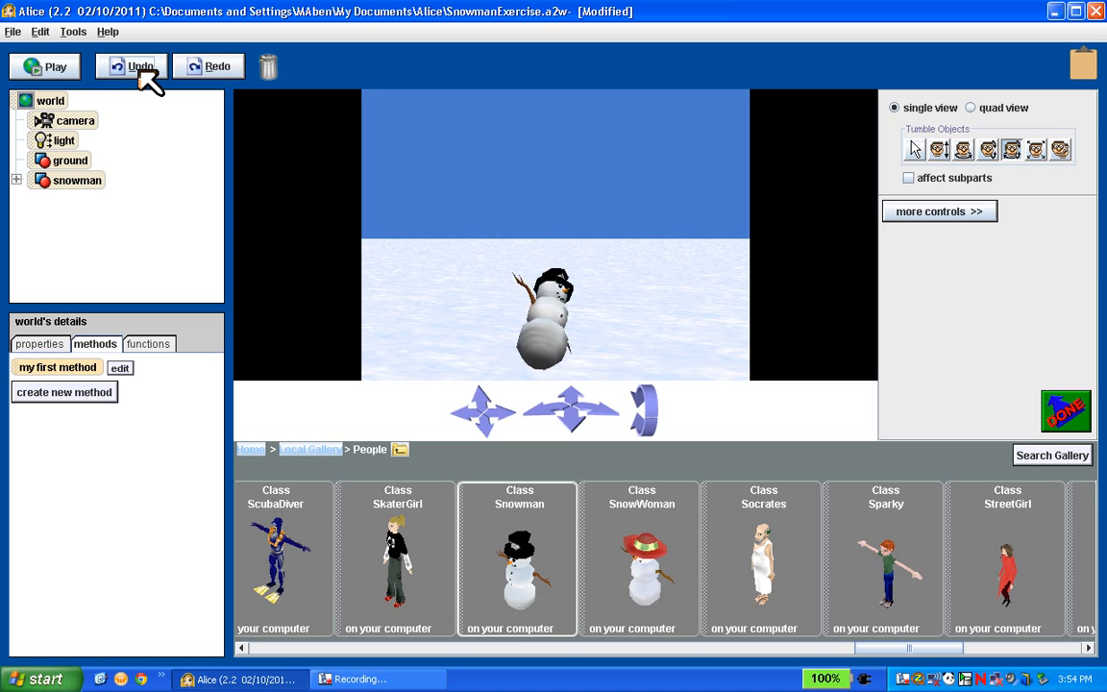
{"action": "left_click", "coordinate": [139, 75]}
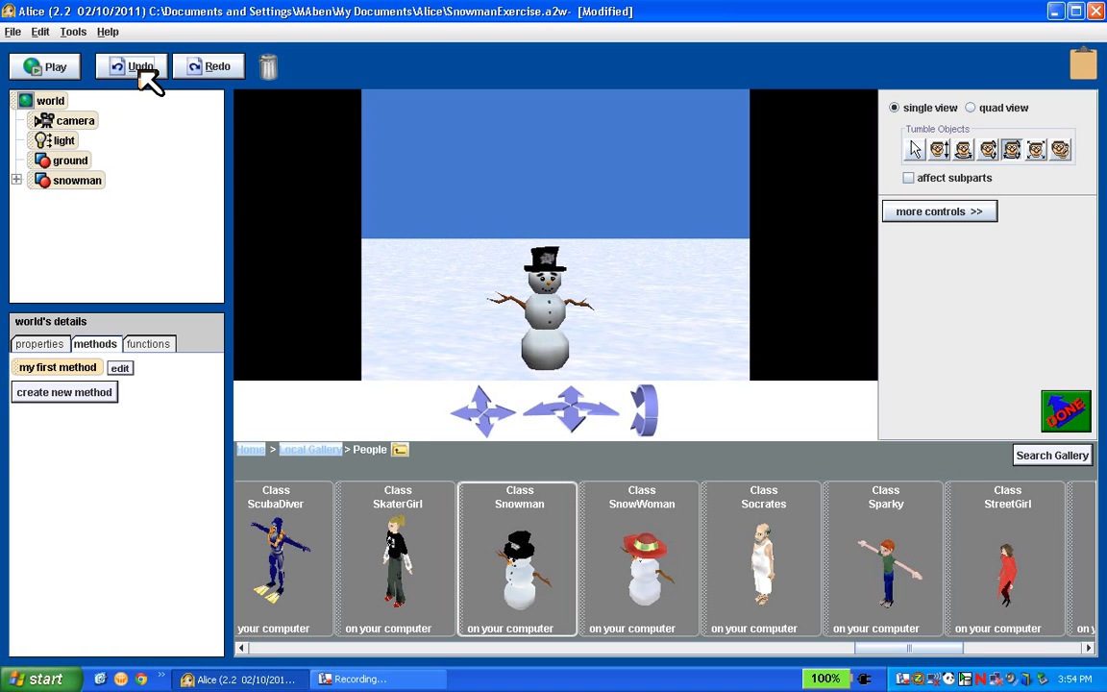
{"action": "left_click", "coordinate": [1035, 150]}
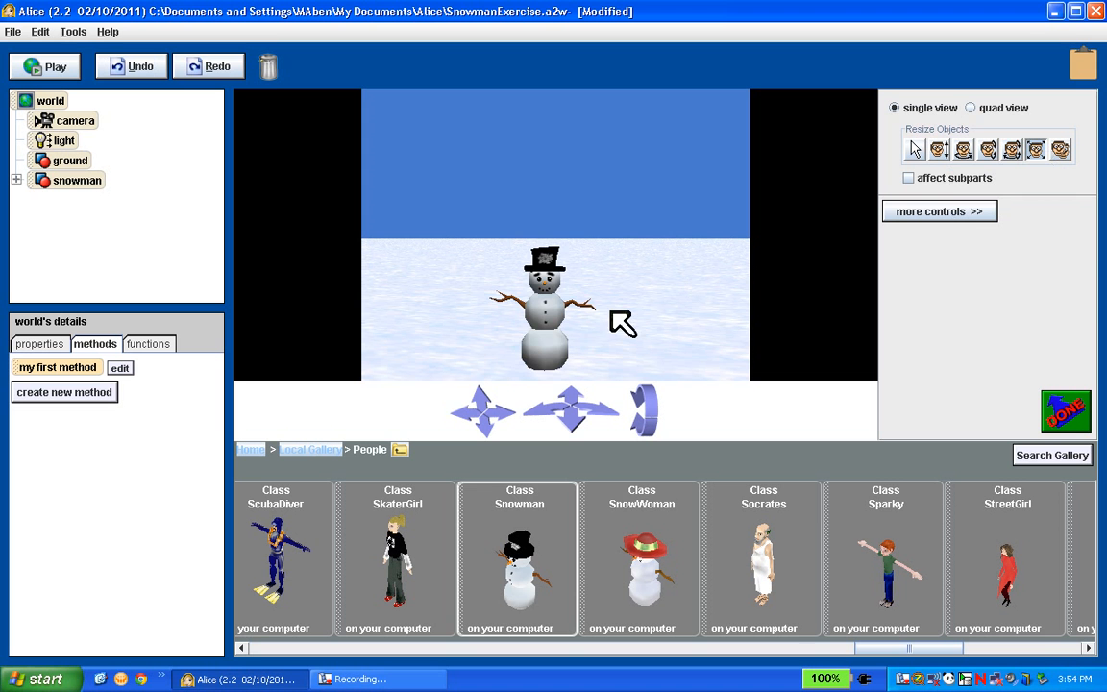
{"action": "left_click_drag", "start_coordinate": [569, 342], "coordinate": [626, 338]}
{"action": "left_click", "coordinate": [161, 66]}
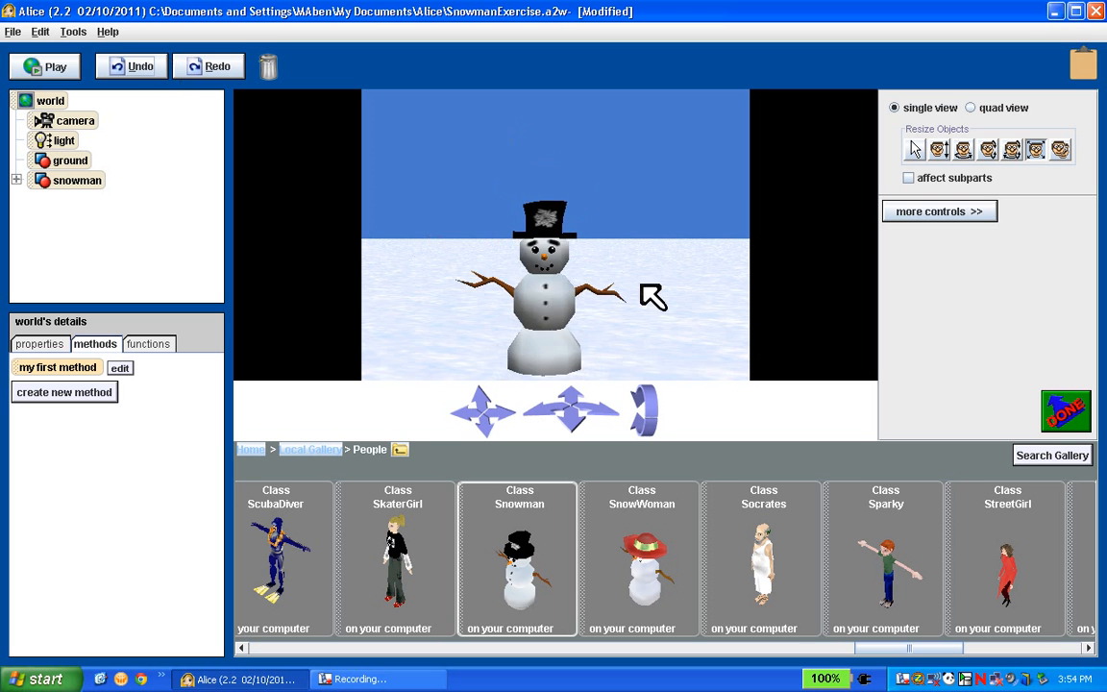
Step: Duplicate the snowman with the copy tool and move one of the two overlapping snowmen aside
{"action": "left_click", "coordinate": [1060, 148]}
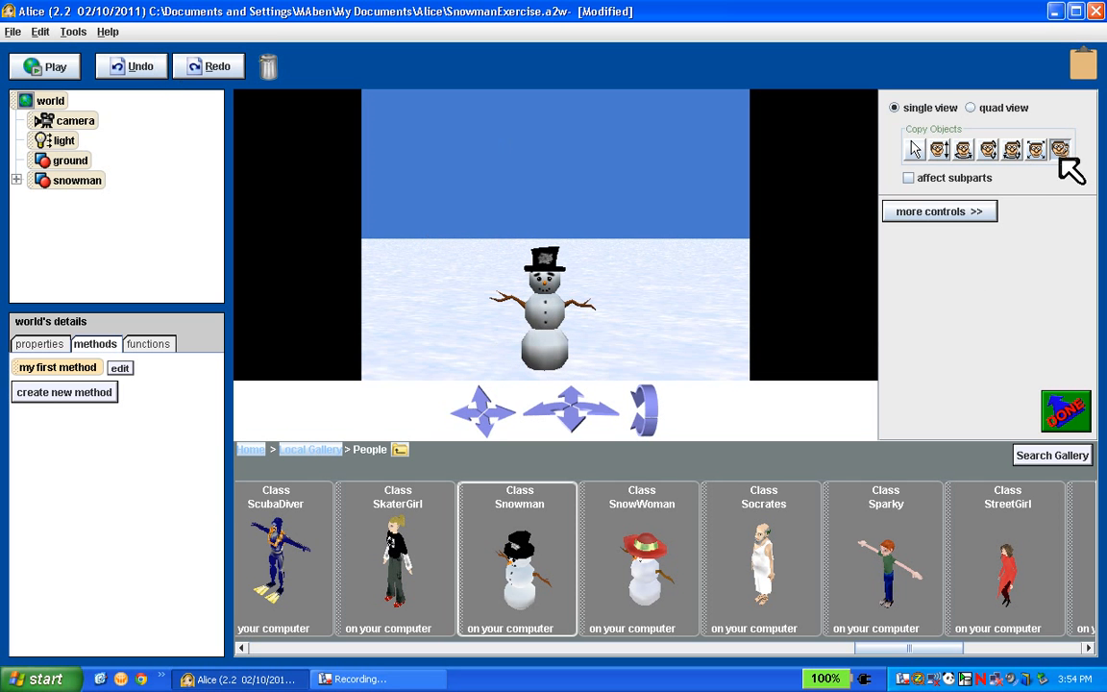
{"action": "left_click", "coordinate": [550, 331]}
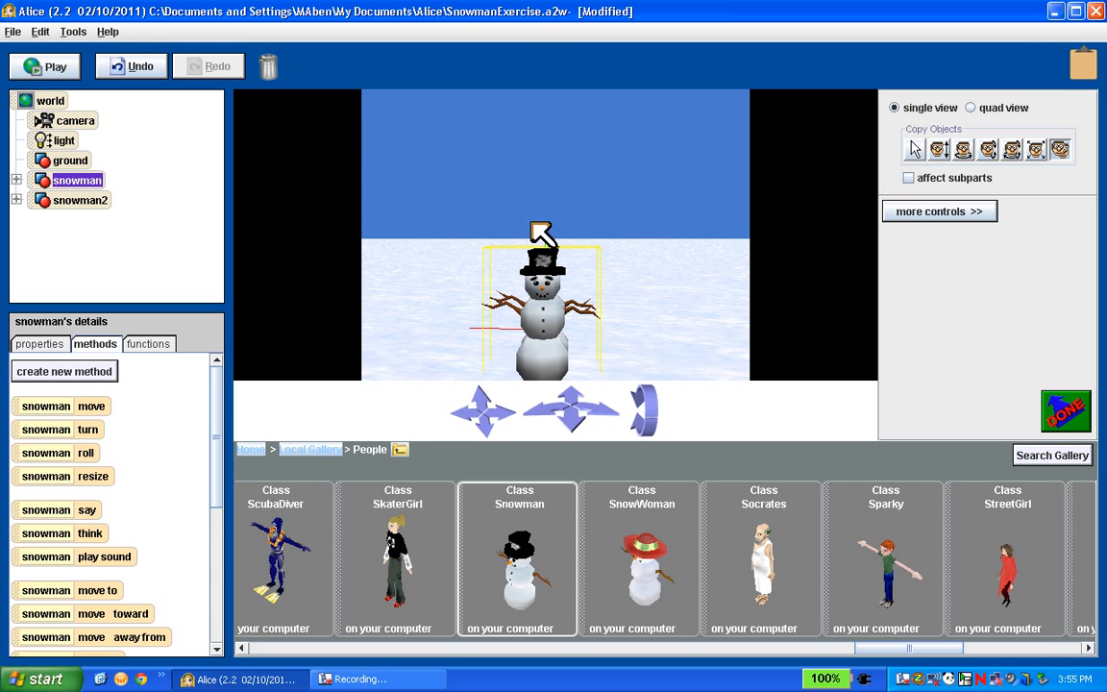
{"action": "left_click", "coordinate": [914, 149]}
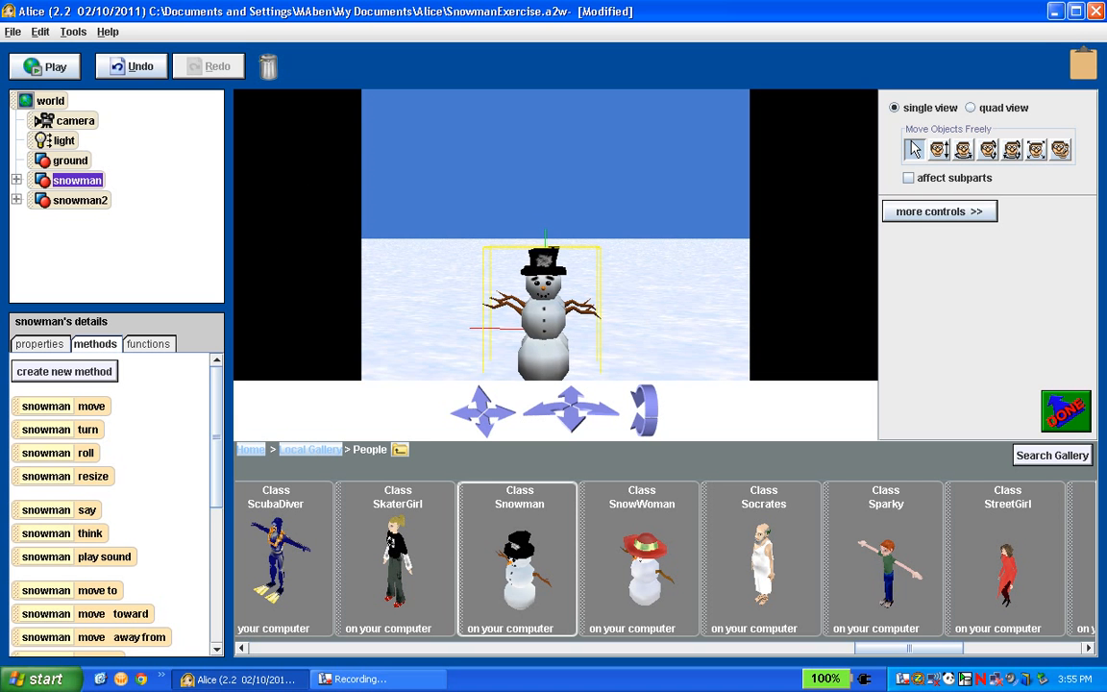
{"action": "left_click_drag", "start_coordinate": [639, 358], "coordinate": [679, 358]}
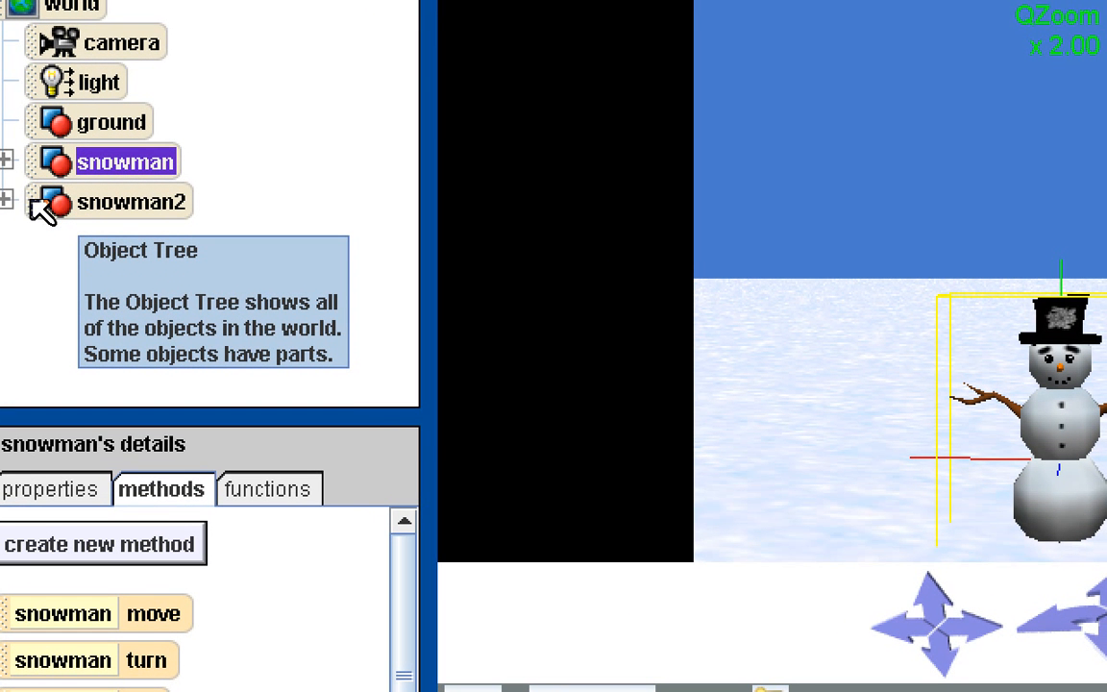
Step: Delete the duplicate snowman2 from the object tree
{"action": "right_click", "coordinate": [34, 201]}
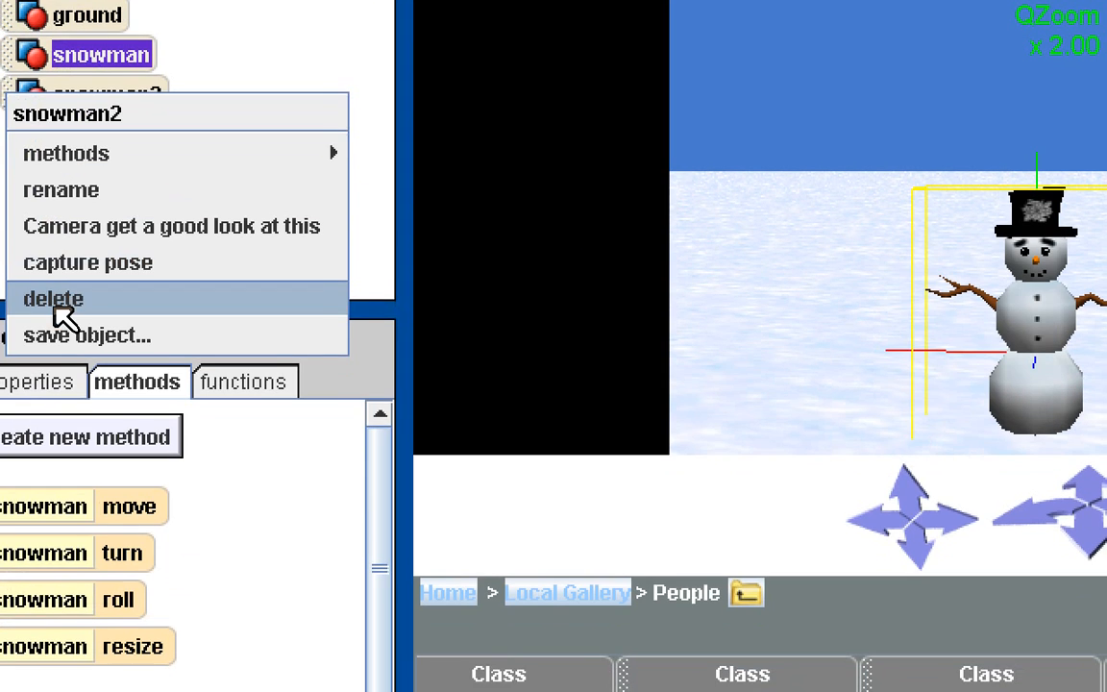
{"action": "left_click", "coordinate": [73, 403]}
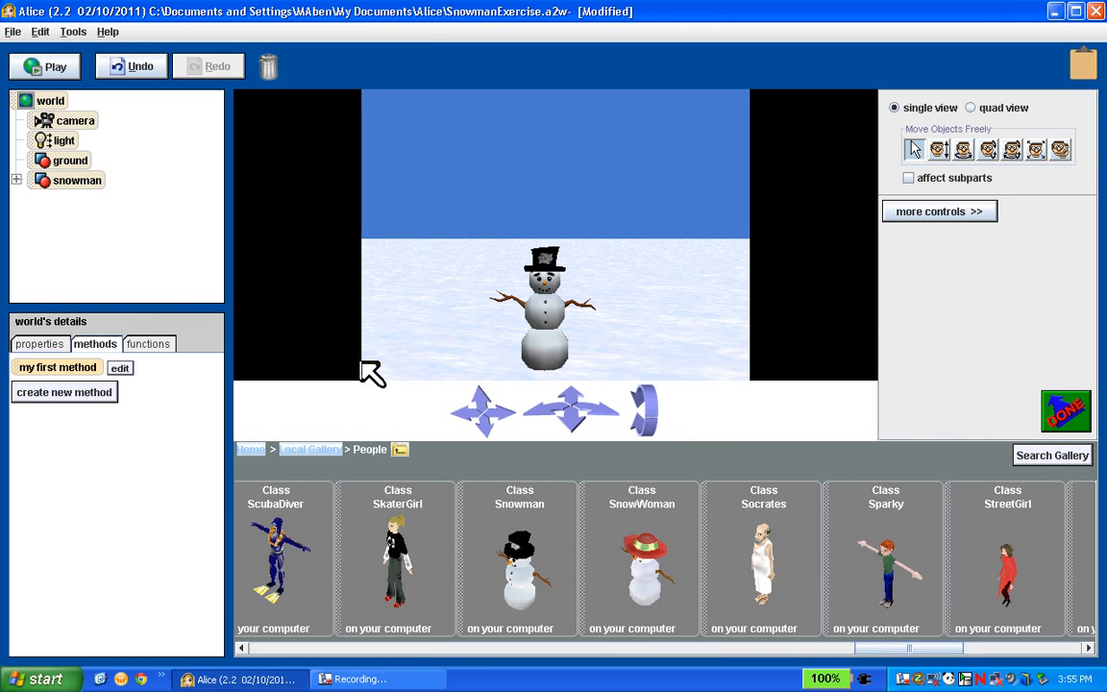
Step: Add a SnowWoman instance from the People gallery to the world and place her beside the snowman
{"action": "left_click", "coordinate": [663, 528]}
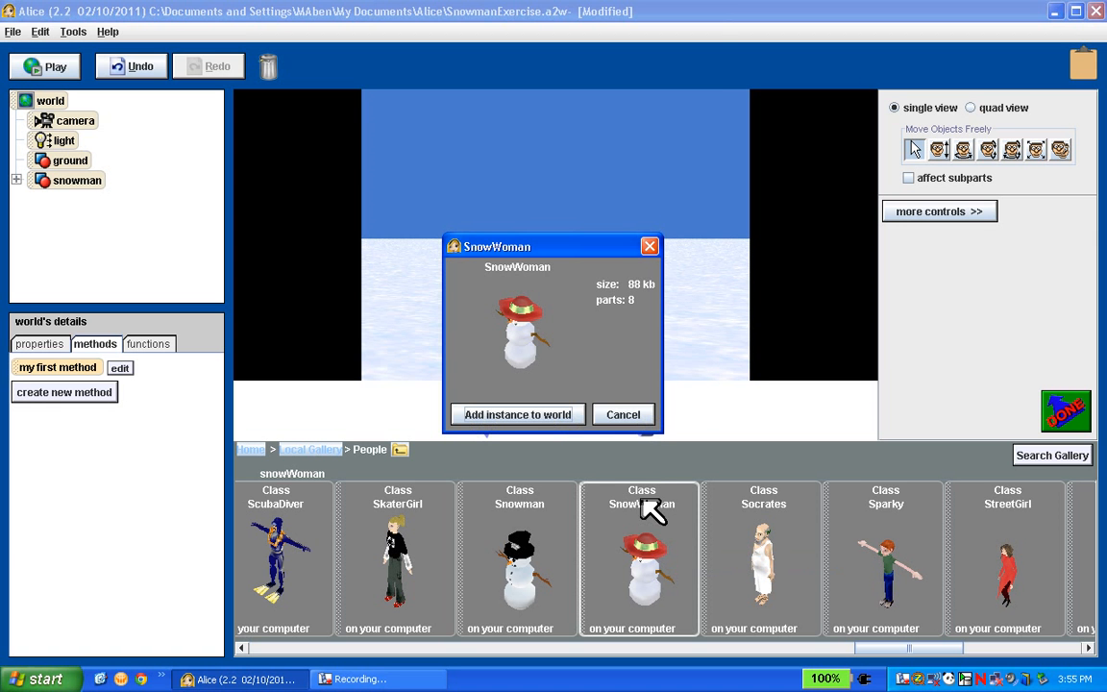
{"action": "left_click", "coordinate": [519, 414]}
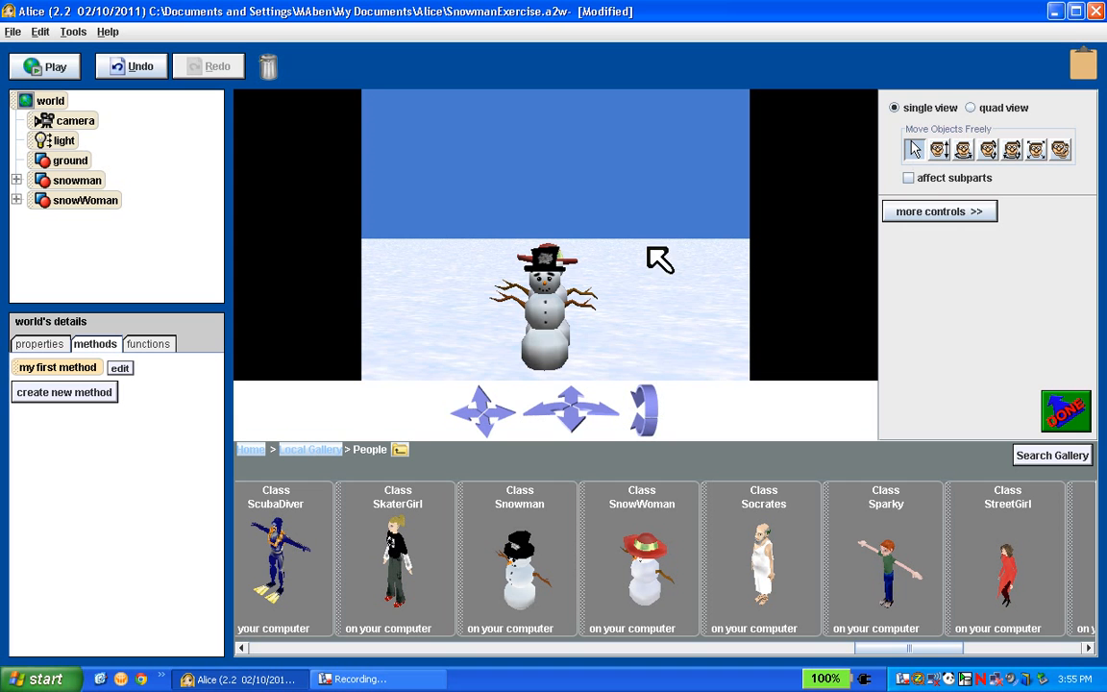
{"action": "left_click_drag", "start_coordinate": [564, 259], "coordinate": [675, 261]}
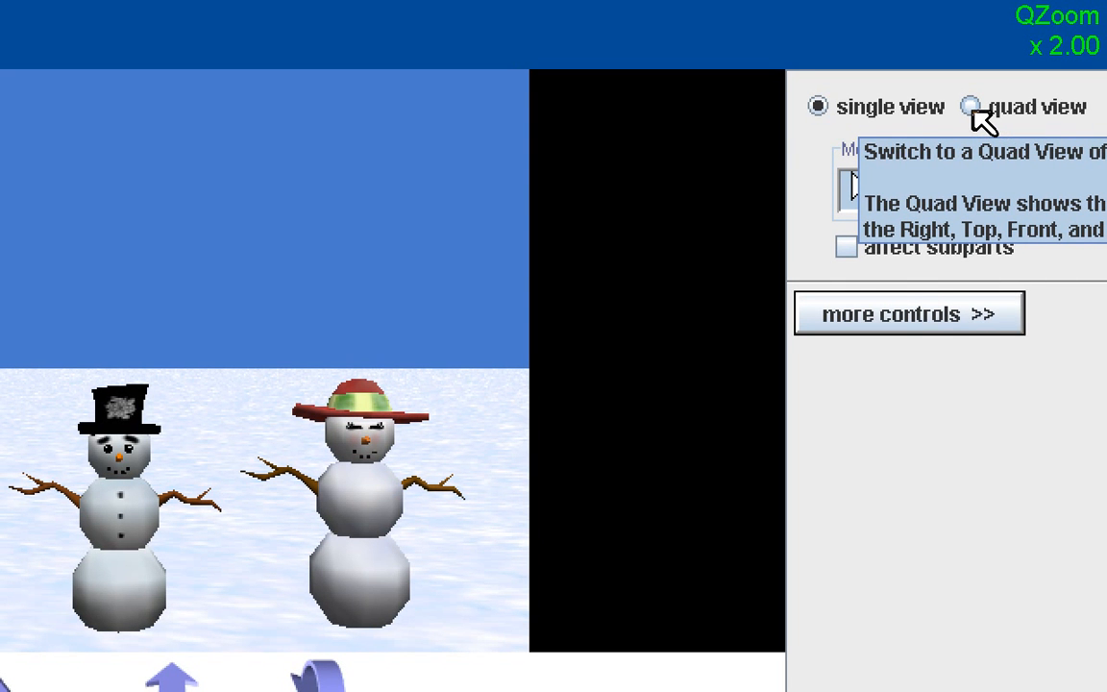
Step: In quad view, reposition the snowwoman from the top, and try moving the snowman away from her before undoing his move
{"action": "left_click", "coordinate": [973, 109]}
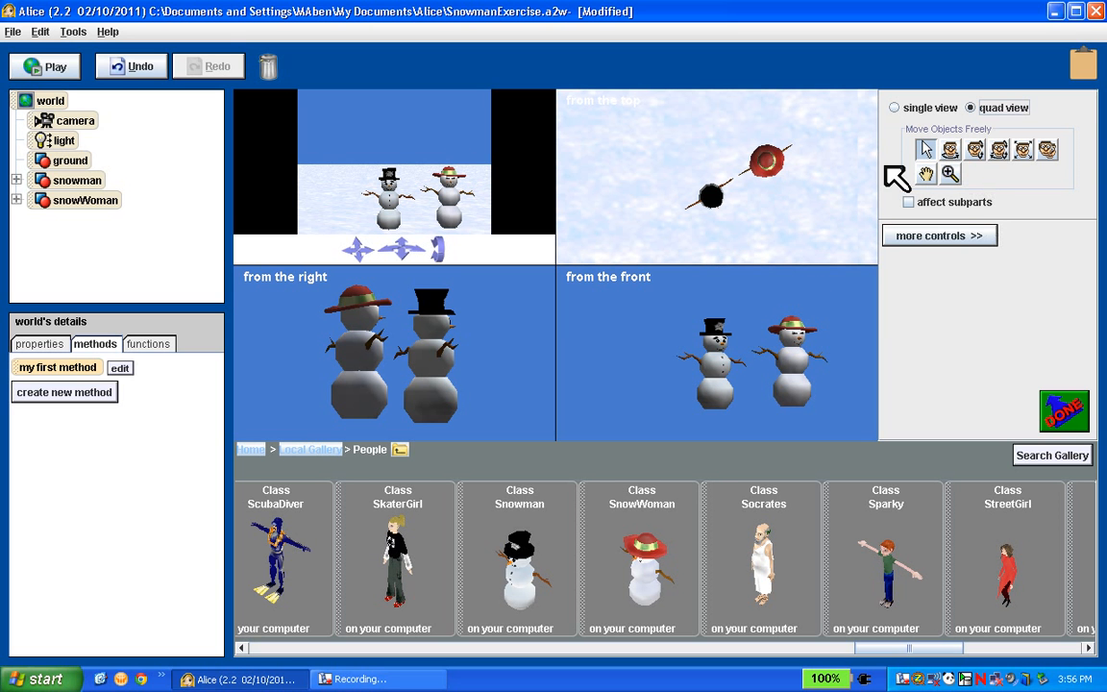
{"action": "mouse_move", "coordinate": [771, 165]}
{"action": "left_mouse_down"}
{"action": "mouse_move", "coordinate": [794, 148]}
{"action": "mouse_move", "coordinate": [726, 163]}
{"action": "mouse_move", "coordinate": [799, 166]}
{"action": "mouse_move", "coordinate": [698, 183]}
{"action": "mouse_move", "coordinate": [785, 174]}
{"action": "left_mouse_up"}
{"action": "left_click_drag", "start_coordinate": [745, 327], "coordinate": [815, 321]}
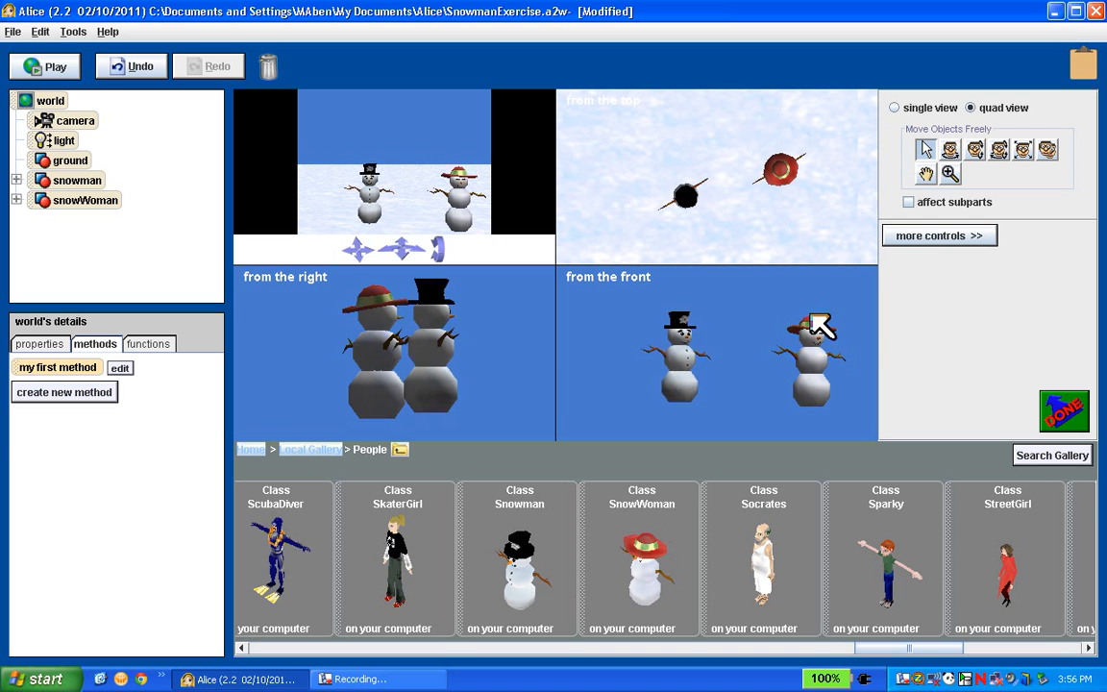
{"action": "left_click", "coordinate": [119, 69]}
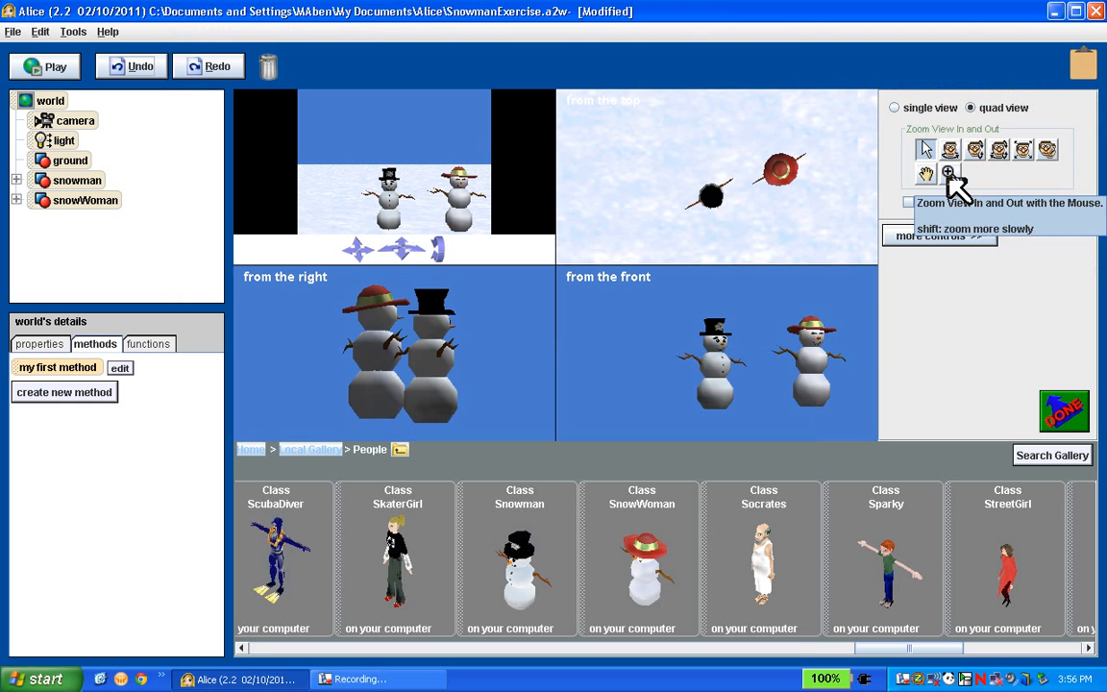
Step: Scroll and zoom in on the two snow figures in the top view and the front view
{"action": "left_click", "coordinate": [906, 172]}
{"action": "left_click_drag", "start_coordinate": [821, 203], "coordinate": [795, 196]}
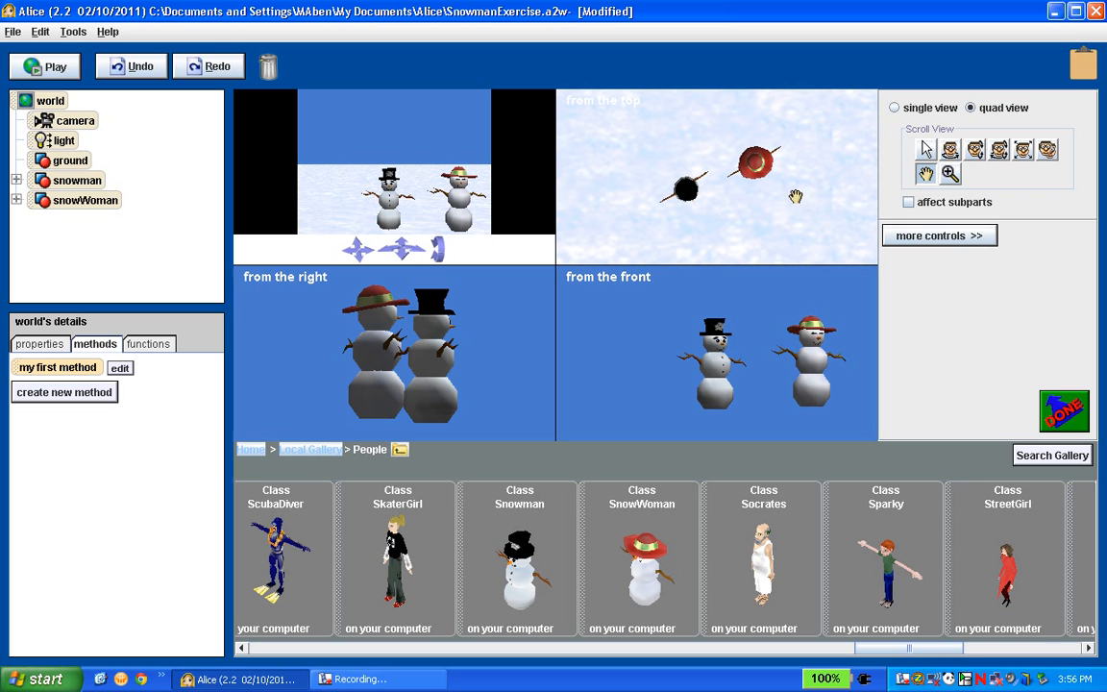
{"action": "left_click", "coordinate": [949, 174]}
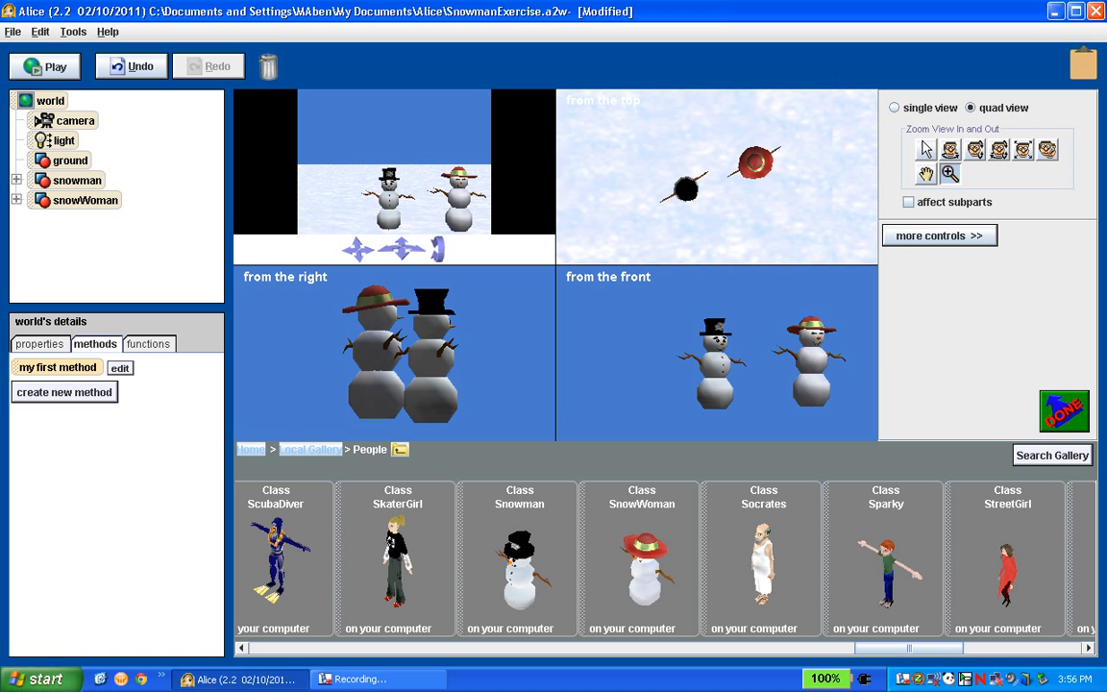
{"action": "mouse_move", "coordinate": [766, 194]}
{"action": "left_mouse_down"}
{"action": "mouse_move", "coordinate": [780, 252]}
{"action": "mouse_move", "coordinate": [768, 154]}
{"action": "mouse_move", "coordinate": [772, 216]}
{"action": "left_mouse_up"}
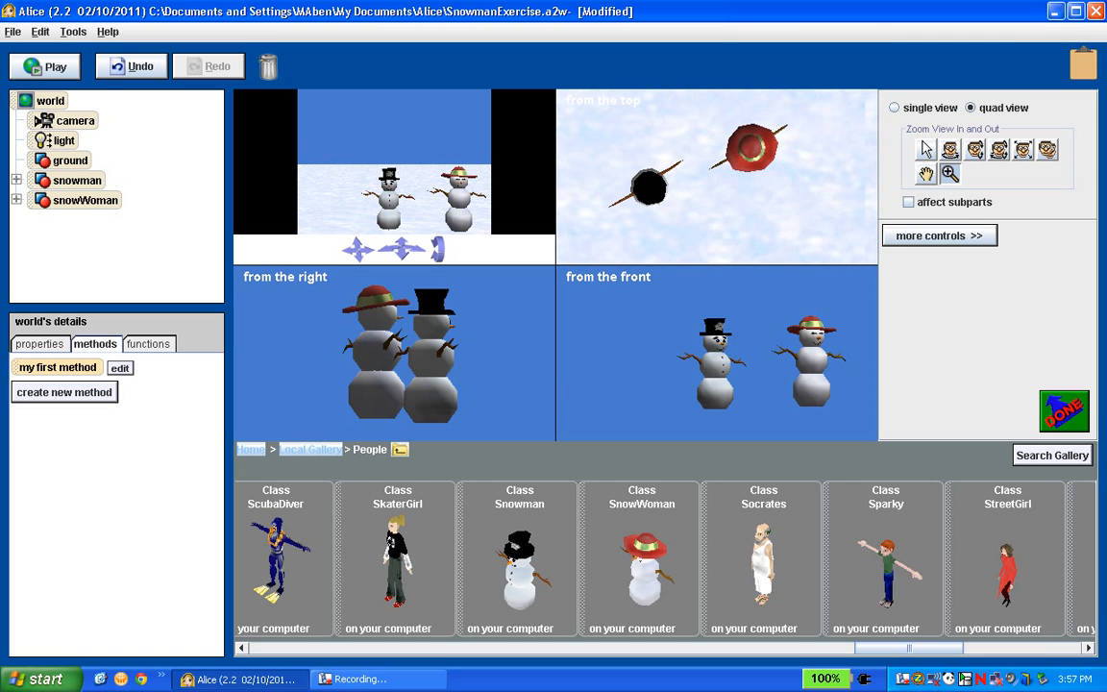
{"action": "left_click", "coordinate": [924, 173]}
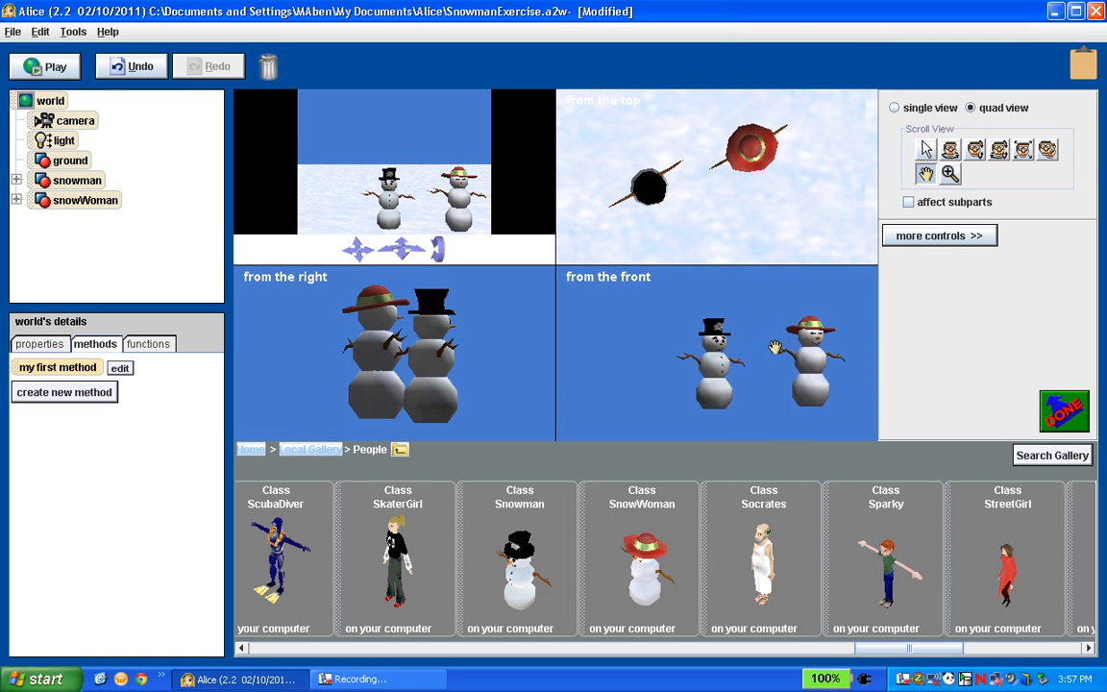
{"action": "left_click_drag", "start_coordinate": [775, 347], "coordinate": [747, 389]}
{"action": "left_click", "coordinate": [950, 173]}
{"action": "left_click", "coordinate": [924, 173]}
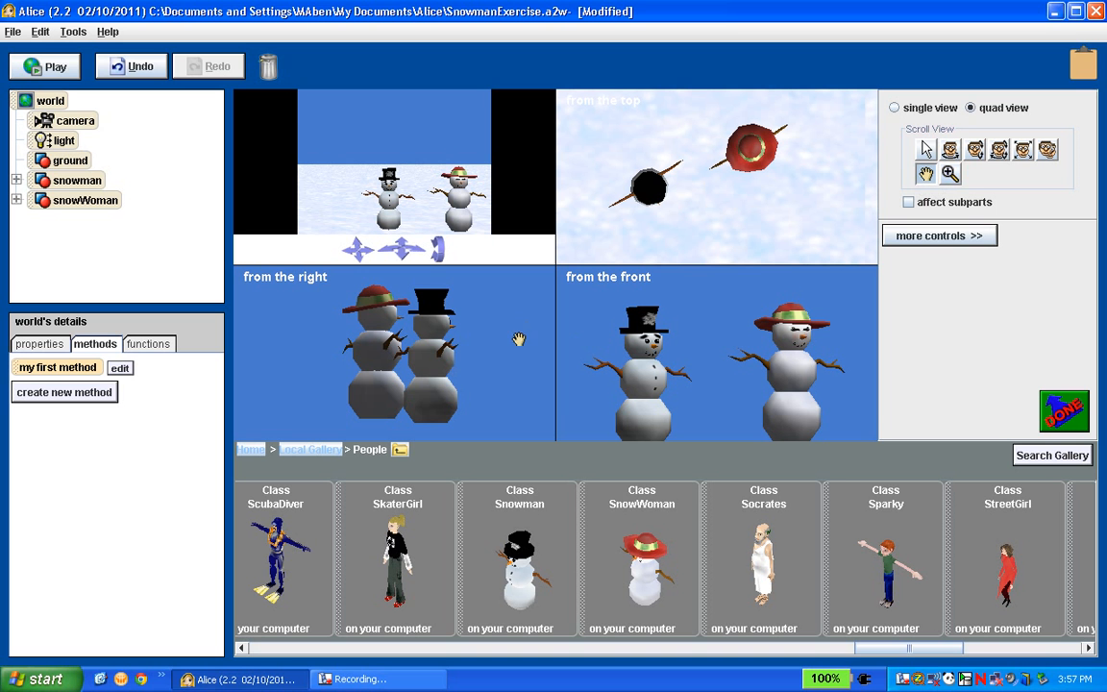
Step: Turn the snowwoman and the snowman to face each other and move the snowman closer to her
{"action": "left_click", "coordinate": [950, 152]}
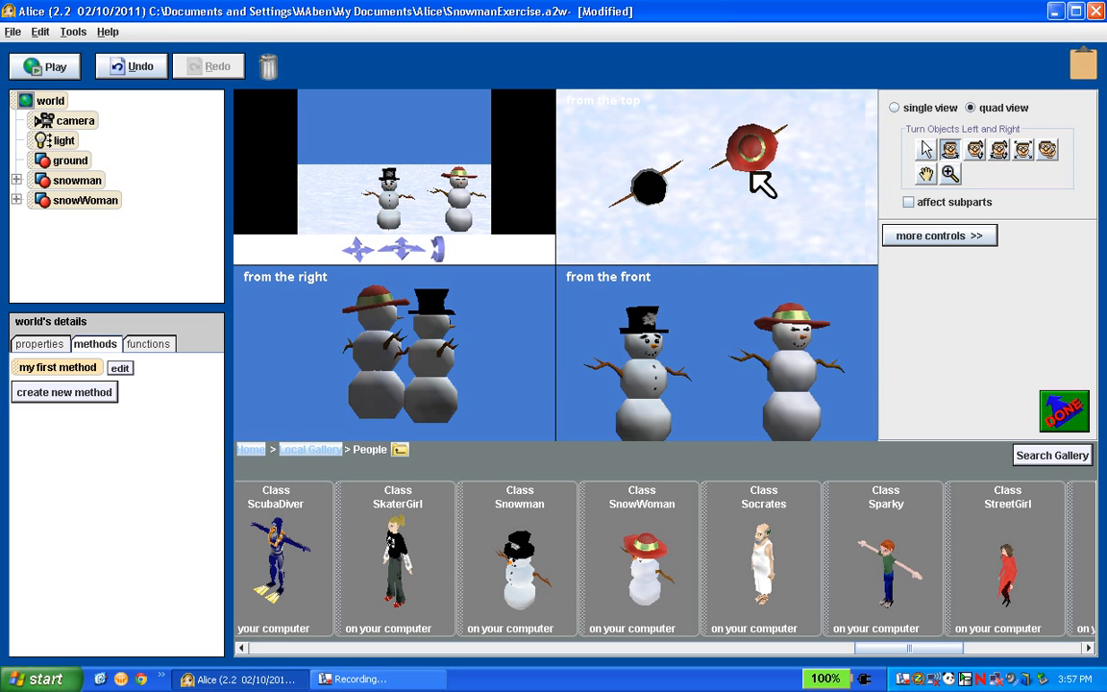
{"action": "left_click_drag", "start_coordinate": [763, 182], "coordinate": [854, 182]}
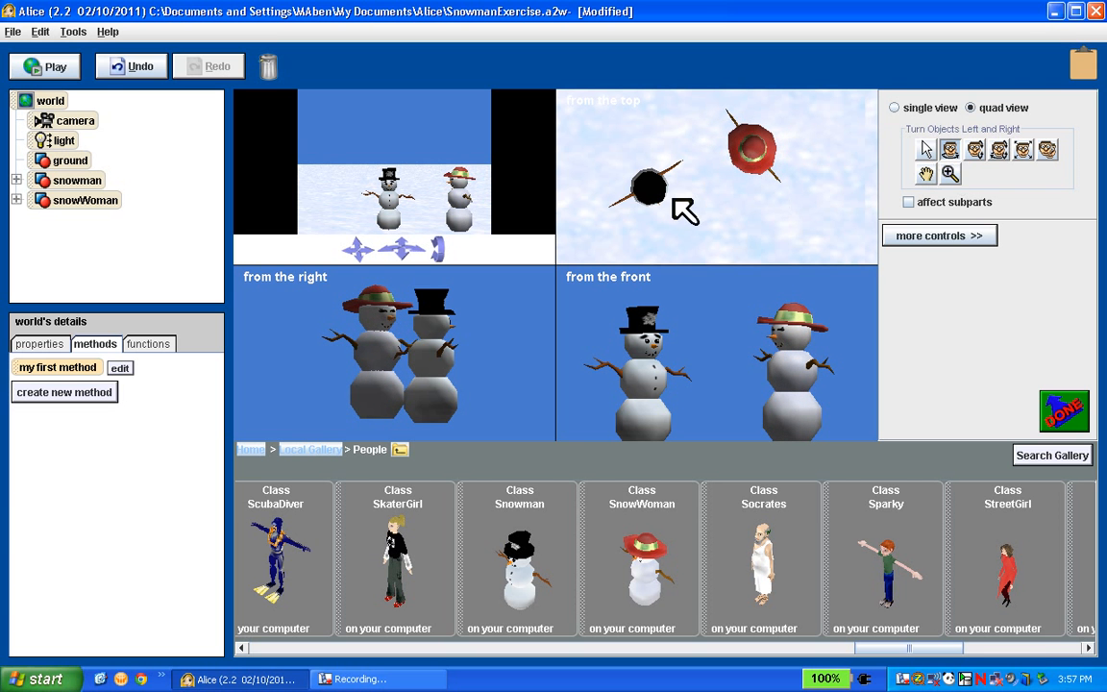
{"action": "left_click_drag", "start_coordinate": [660, 194], "coordinate": [717, 194]}
{"action": "left_click", "coordinate": [926, 149]}
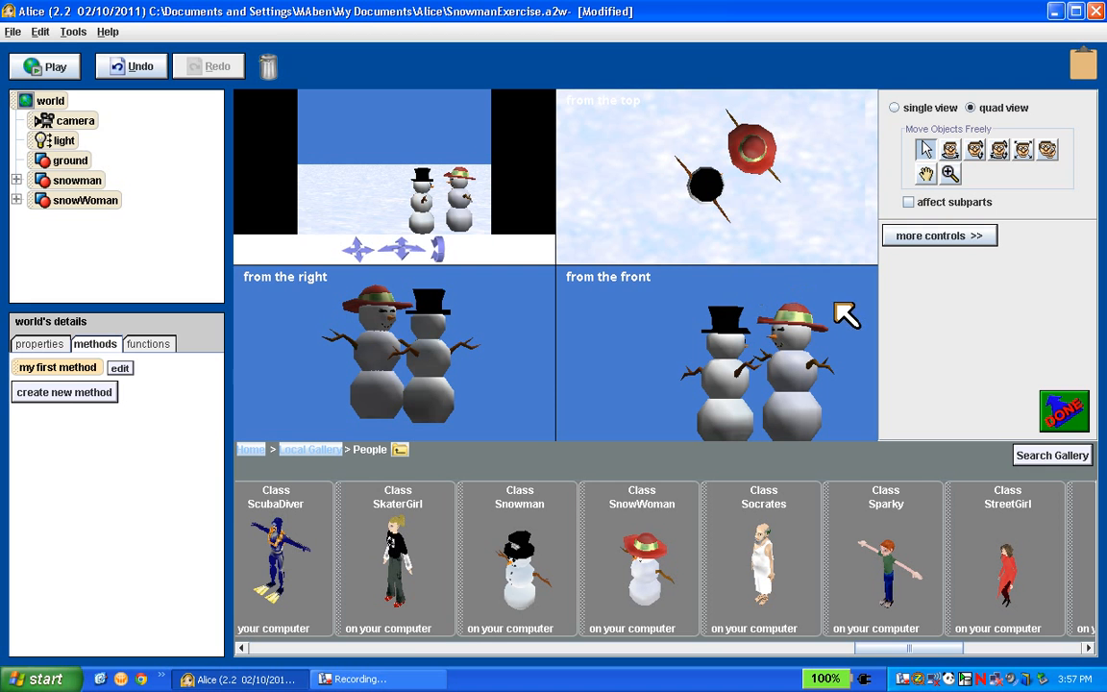
Step: Leave the scene layout for the code editor, reopen it, and toggle to quad view and back to single view
{"action": "left_click", "coordinate": [1064, 411]}
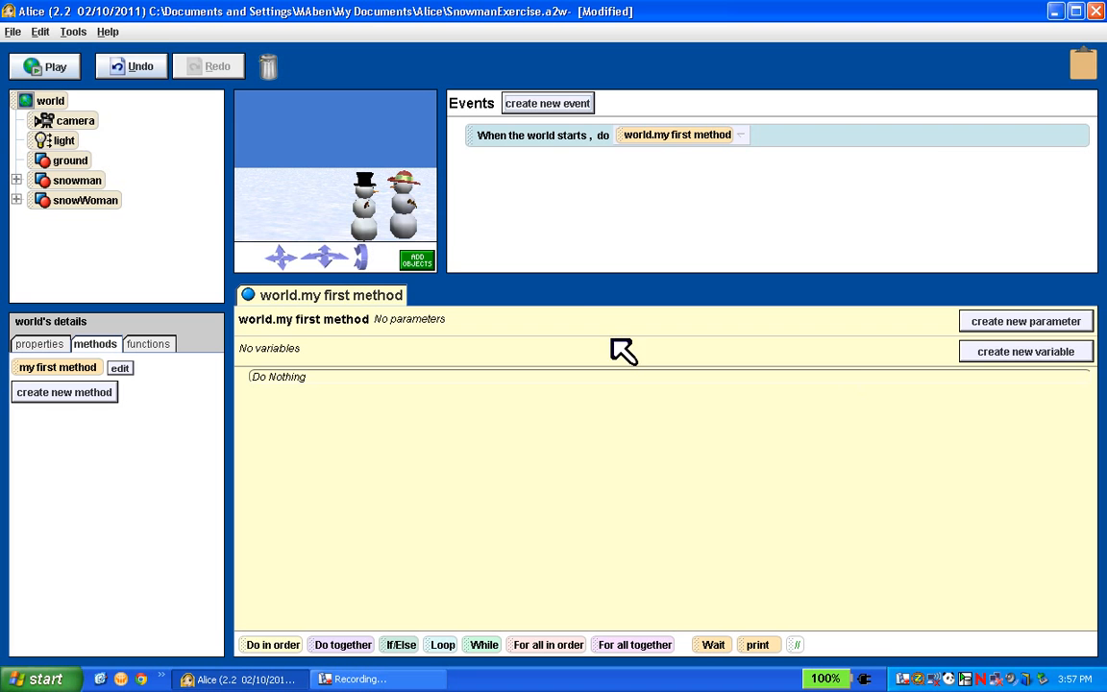
{"action": "left_click", "coordinate": [417, 260]}
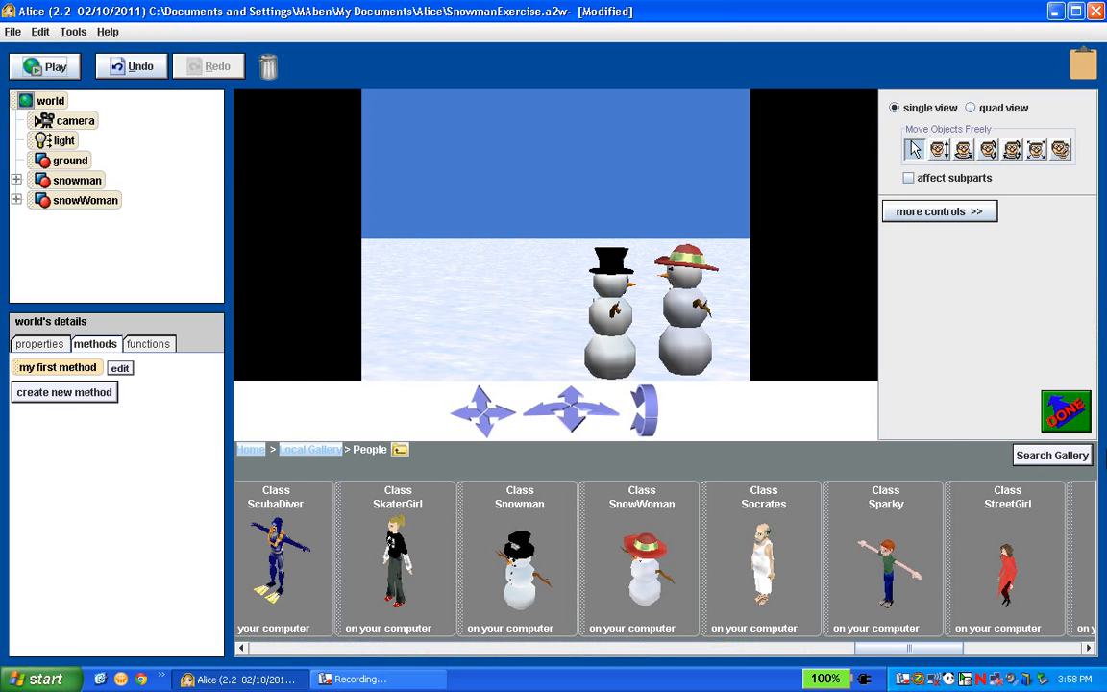
{"action": "left_click", "coordinate": [971, 108]}
{"action": "left_click", "coordinate": [895, 107]}
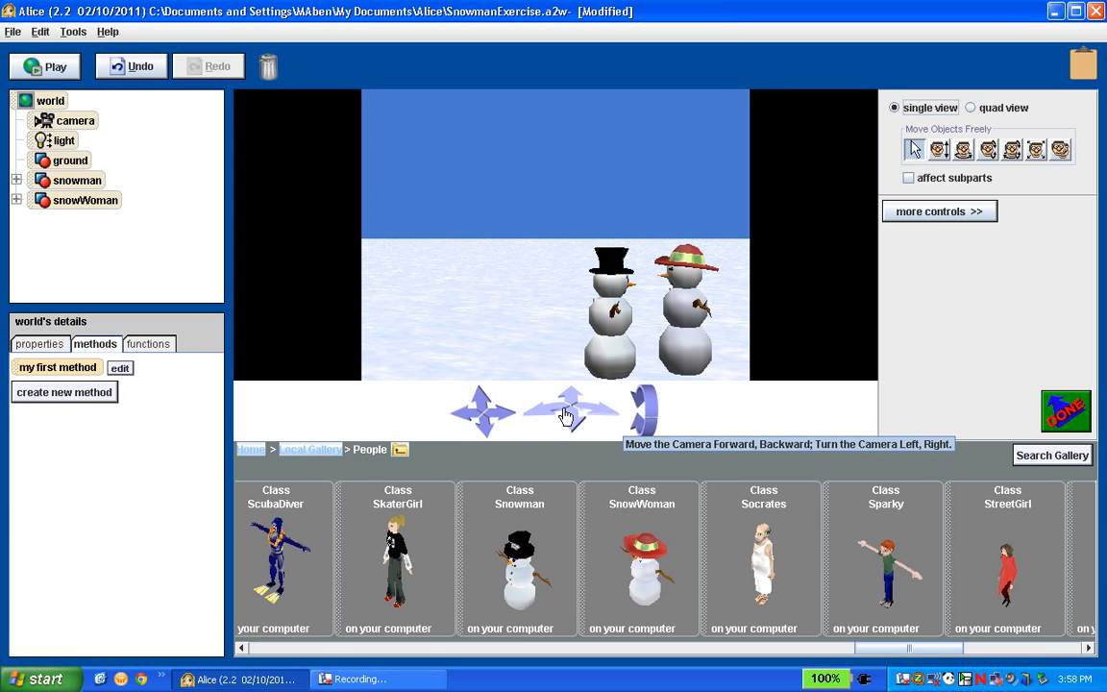
Step: Move the camera up, down and sideways to bring the snow couple near the middle of the view
{"action": "left_click", "coordinate": [488, 428]}
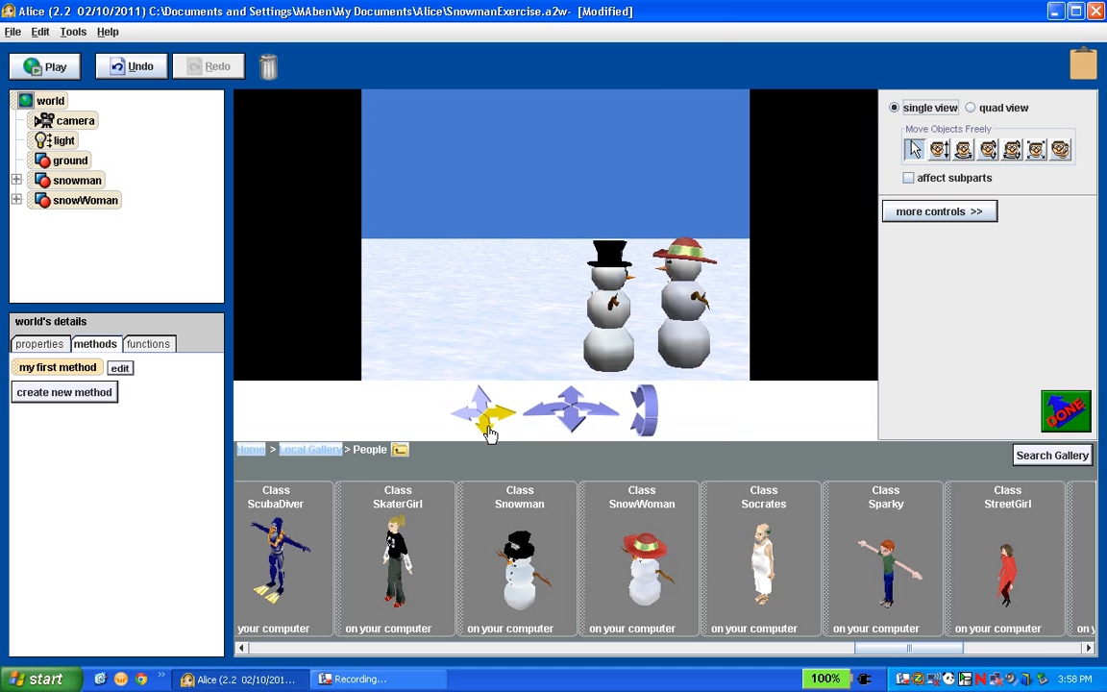
{"action": "left_click", "coordinate": [480, 407]}
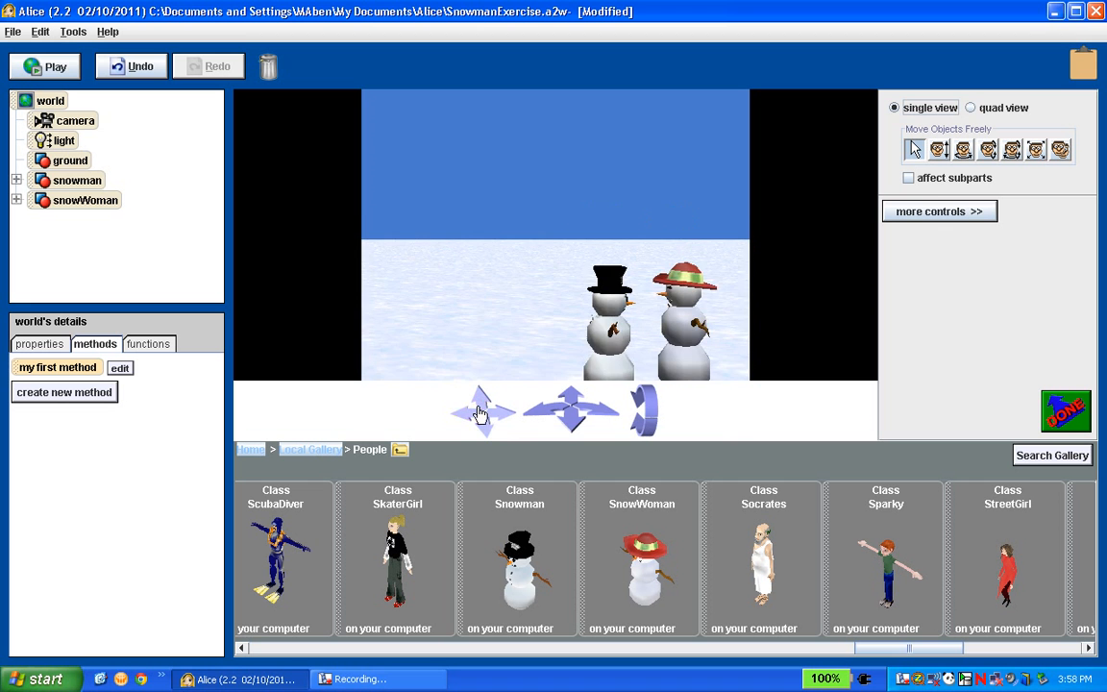
{"action": "left_click", "coordinate": [468, 419]}
{"action": "left_click", "coordinate": [499, 421]}
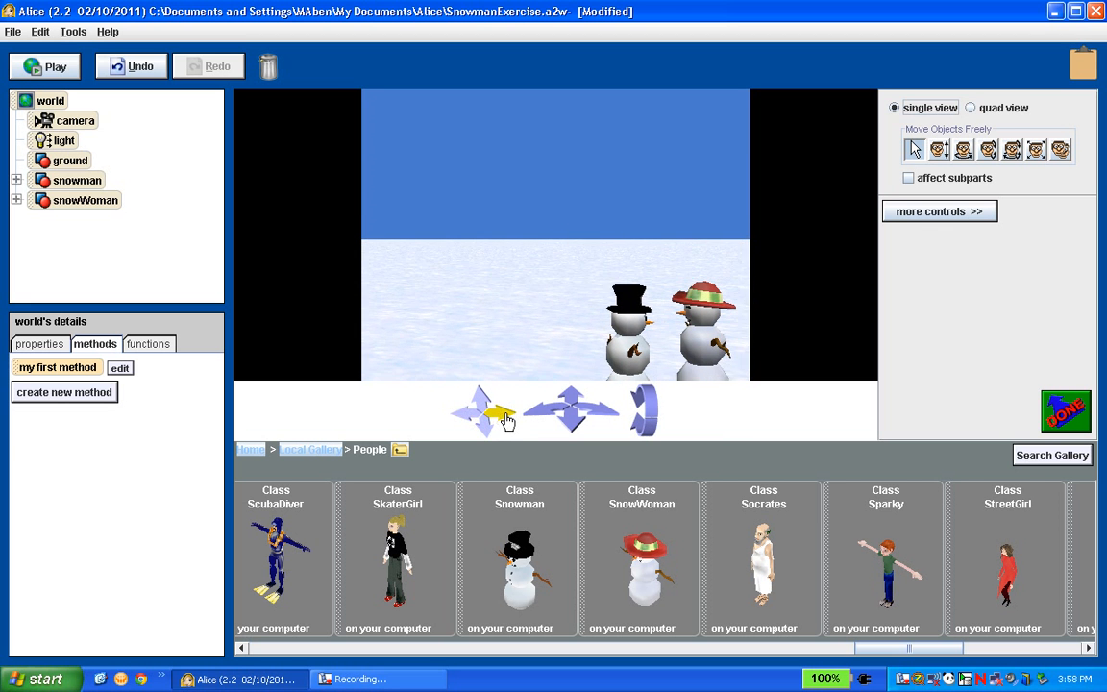
{"action": "left_click", "coordinate": [487, 432]}
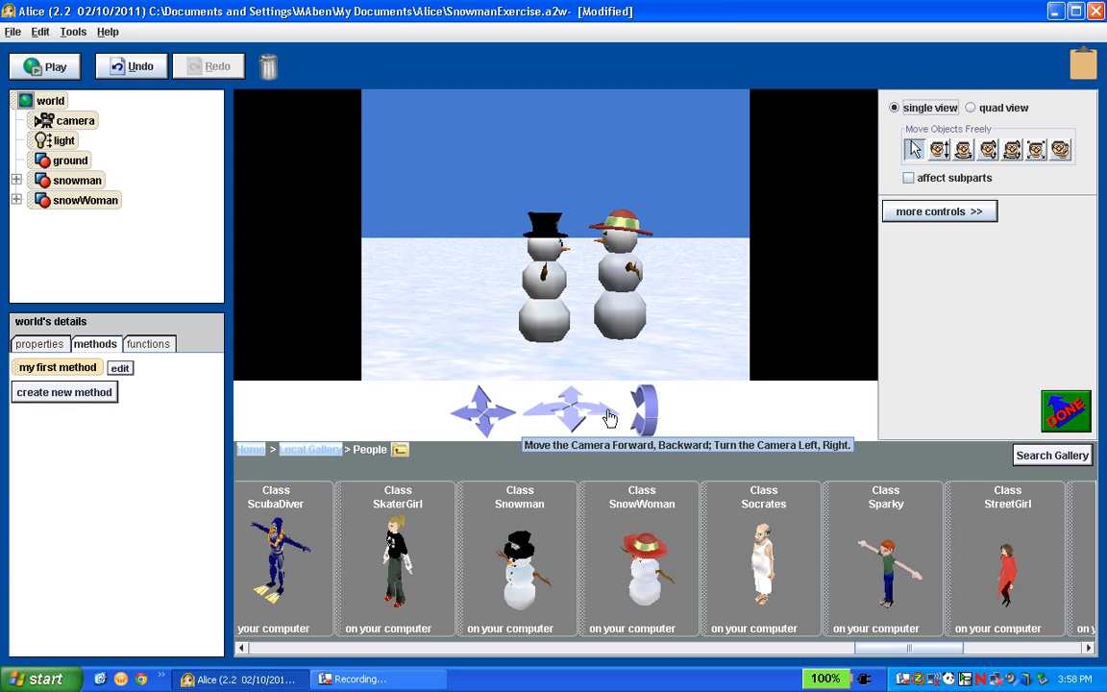
Step: Turn the camera right and left, and move it forward and backward around the snow couple
{"action": "left_click_drag", "start_coordinate": [609, 417], "coordinate": [610, 417]}
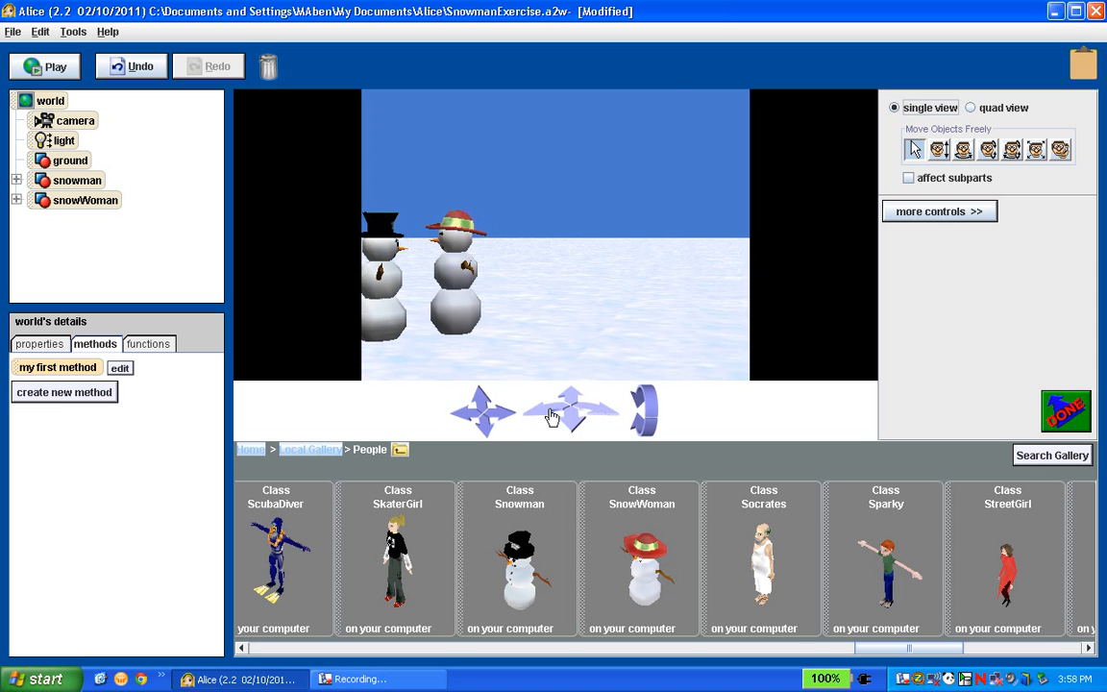
{"action": "left_click_drag", "start_coordinate": [531, 417], "coordinate": [541, 417]}
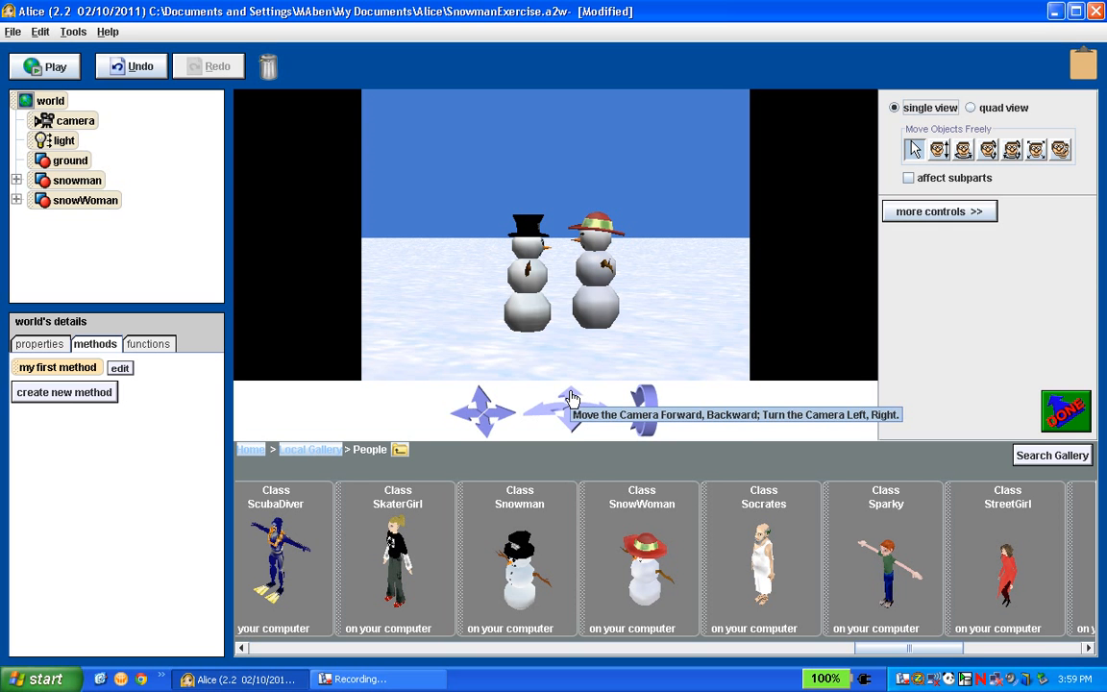
{"action": "left_click", "coordinate": [571, 393]}
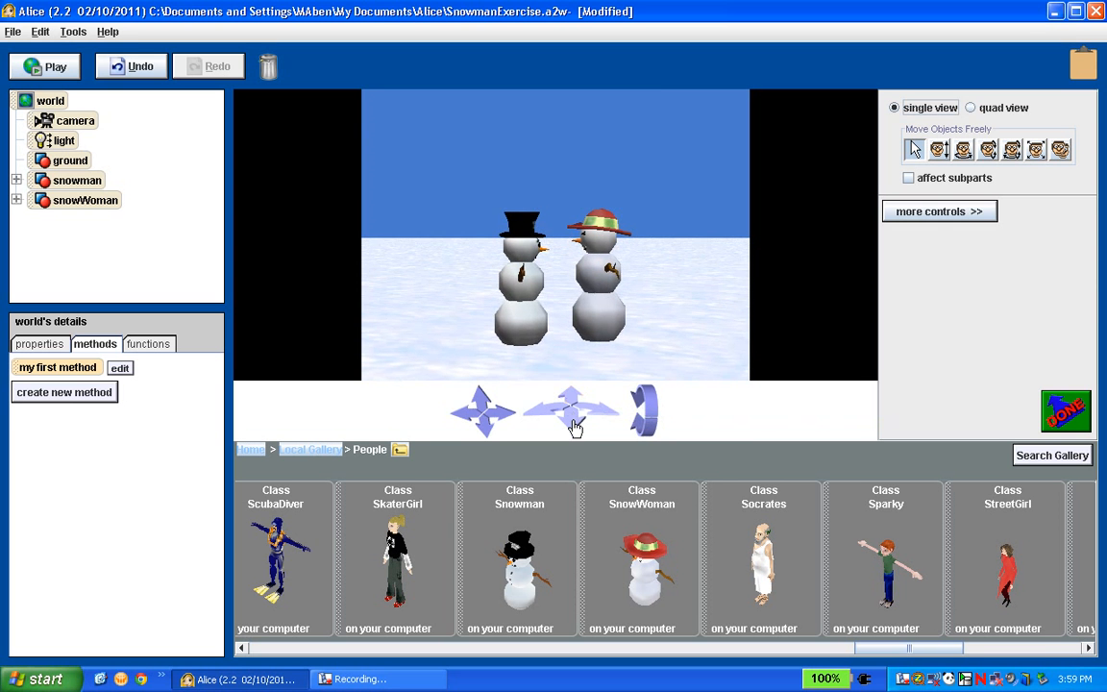
{"action": "left_click", "coordinate": [573, 424]}
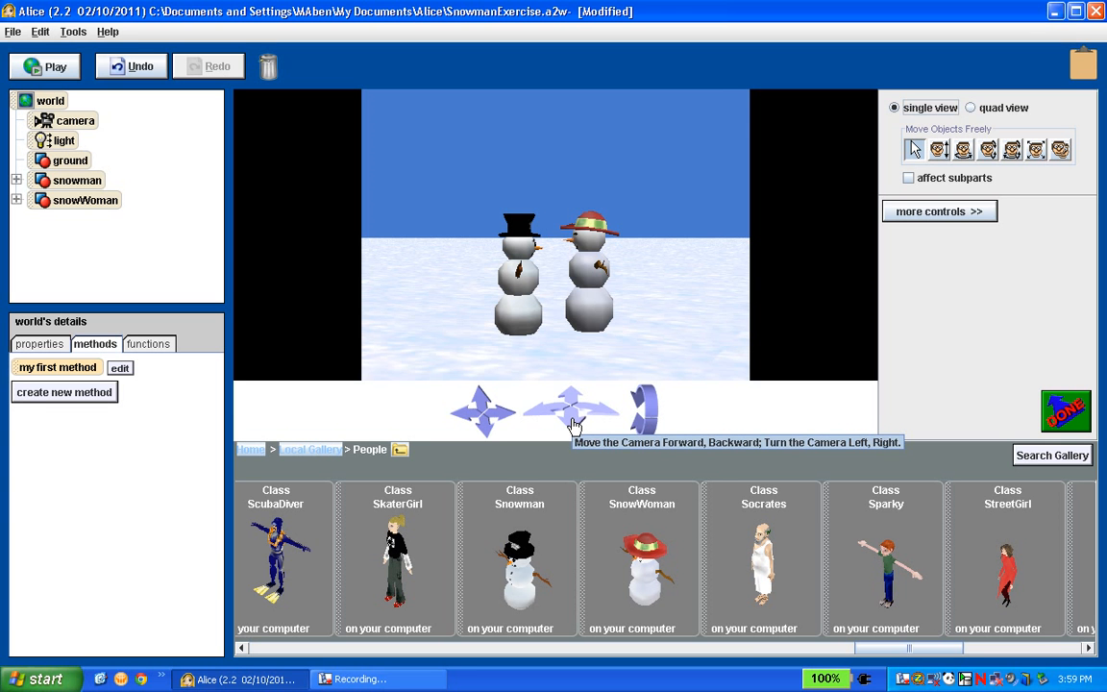
Step: Move the camera forward toward the snow couple and tilt it up and down, leaving it angled slightly down
{"action": "mouse_move", "coordinate": [574, 423]}
{"action": "left_mouse_down"}
{"action": "mouse_move", "coordinate": [576, 549]}
{"action": "mouse_move", "coordinate": [571, 308]}
{"action": "mouse_move", "coordinate": [538, 272]}
{"action": "mouse_move", "coordinate": [596, 401]}
{"action": "mouse_move", "coordinate": [570, 401]}
{"action": "mouse_move", "coordinate": [567, 414]}
{"action": "mouse_move", "coordinate": [613, 354]}
{"action": "mouse_move", "coordinate": [568, 409]}
{"action": "mouse_move", "coordinate": [574, 423]}
{"action": "mouse_move", "coordinate": [573, 406]}
{"action": "left_mouse_up"}
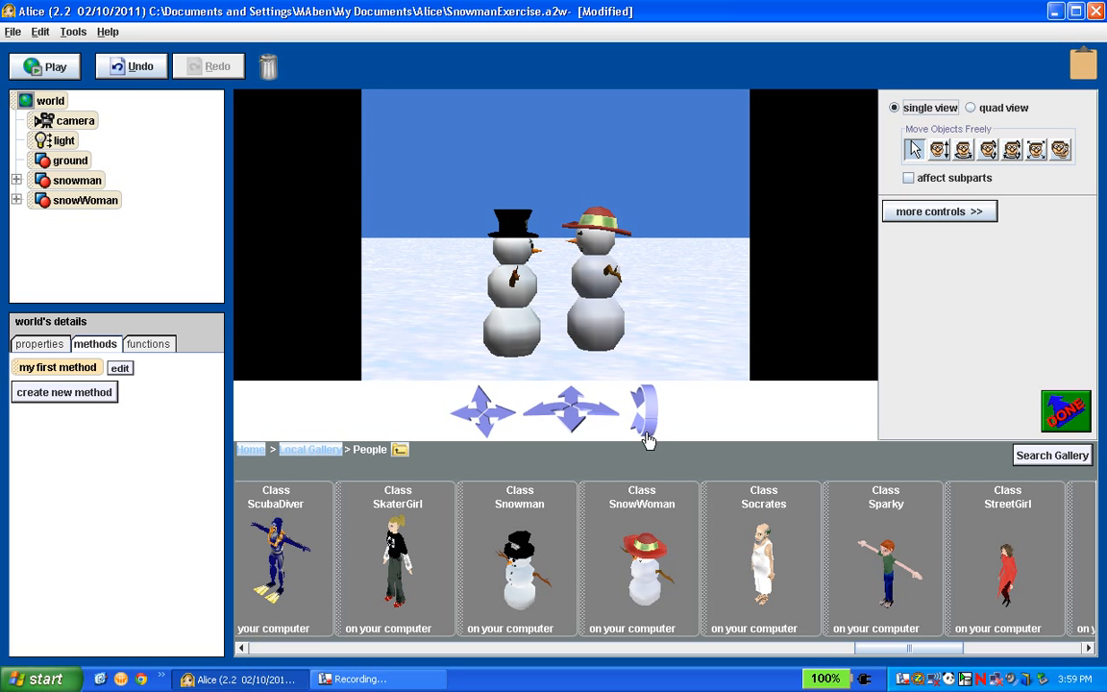
{"action": "left_click_drag", "start_coordinate": [648, 439], "coordinate": [649, 441]}
{"action": "left_click_drag", "start_coordinate": [647, 397], "coordinate": [646, 397]}
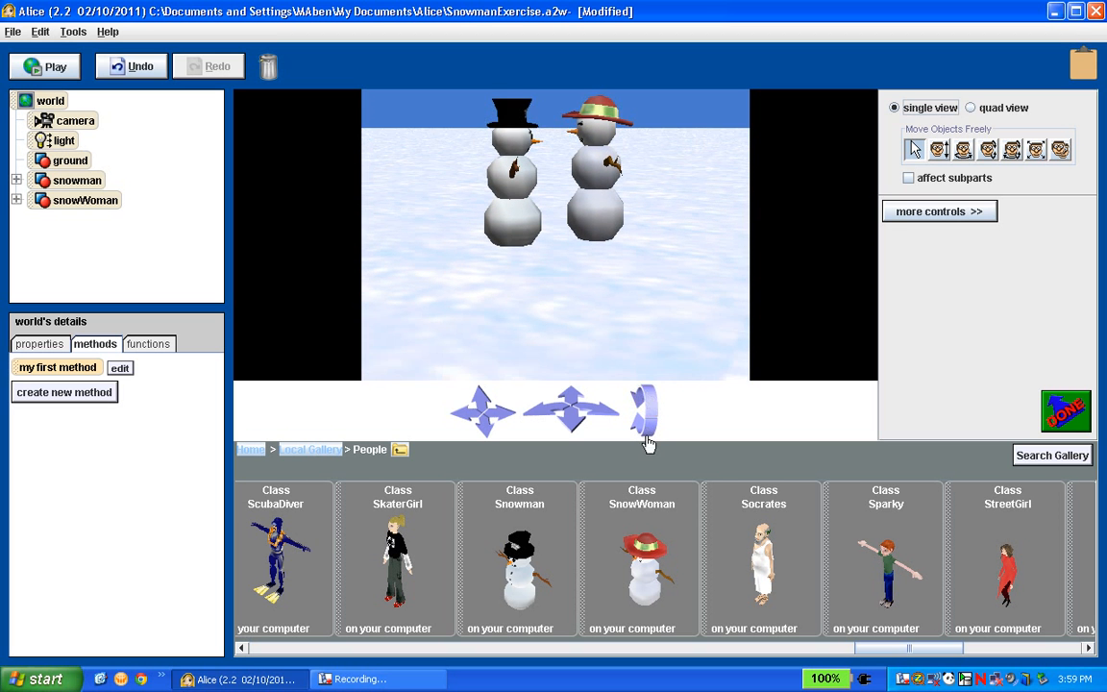
{"action": "left_click_drag", "start_coordinate": [646, 441], "coordinate": [647, 440]}
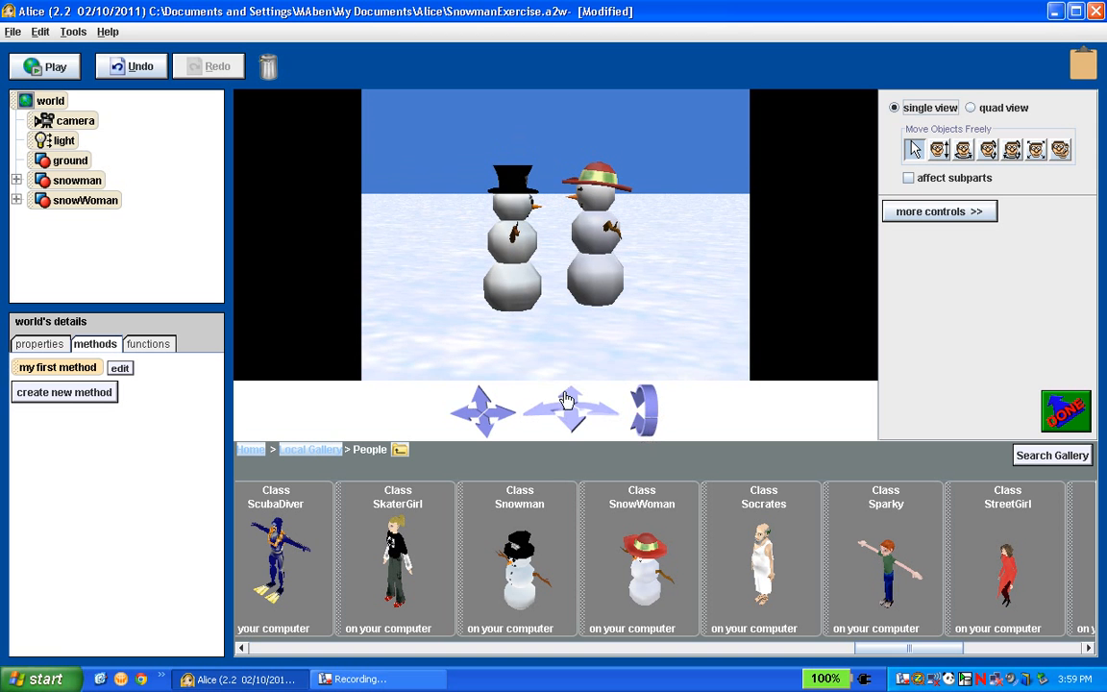
Step: Bring the camera closer so the snow couple fills more of the view, and try lowering and raising it
{"action": "left_click_drag", "start_coordinate": [573, 400], "coordinate": [570, 404]}
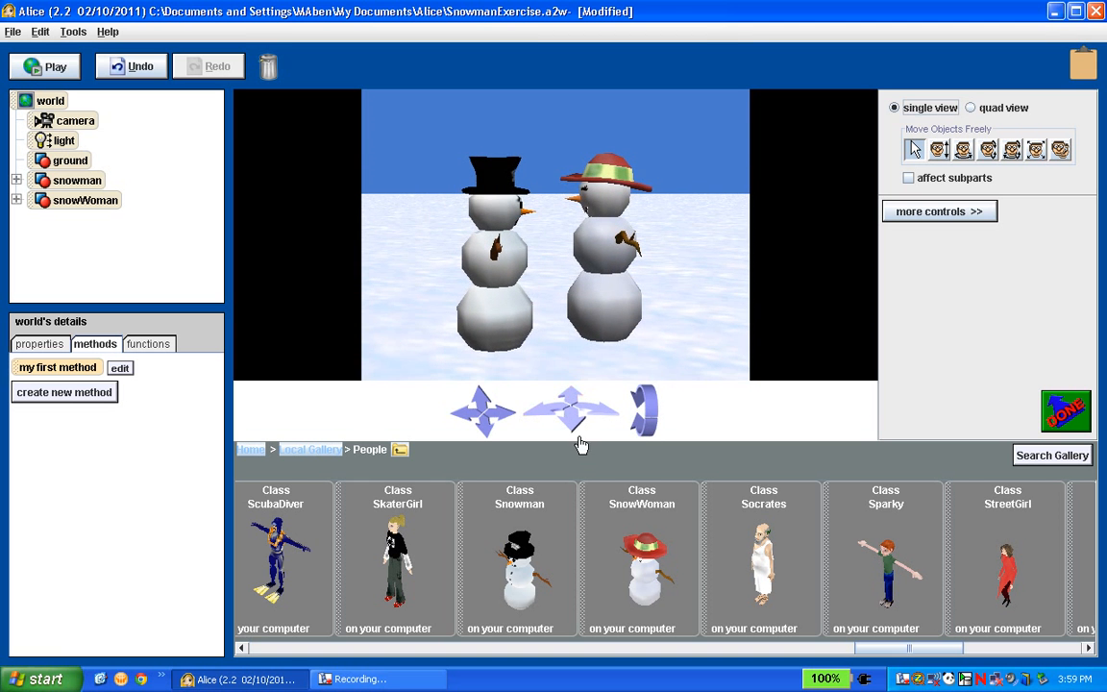
{"action": "left_click", "coordinate": [485, 435]}
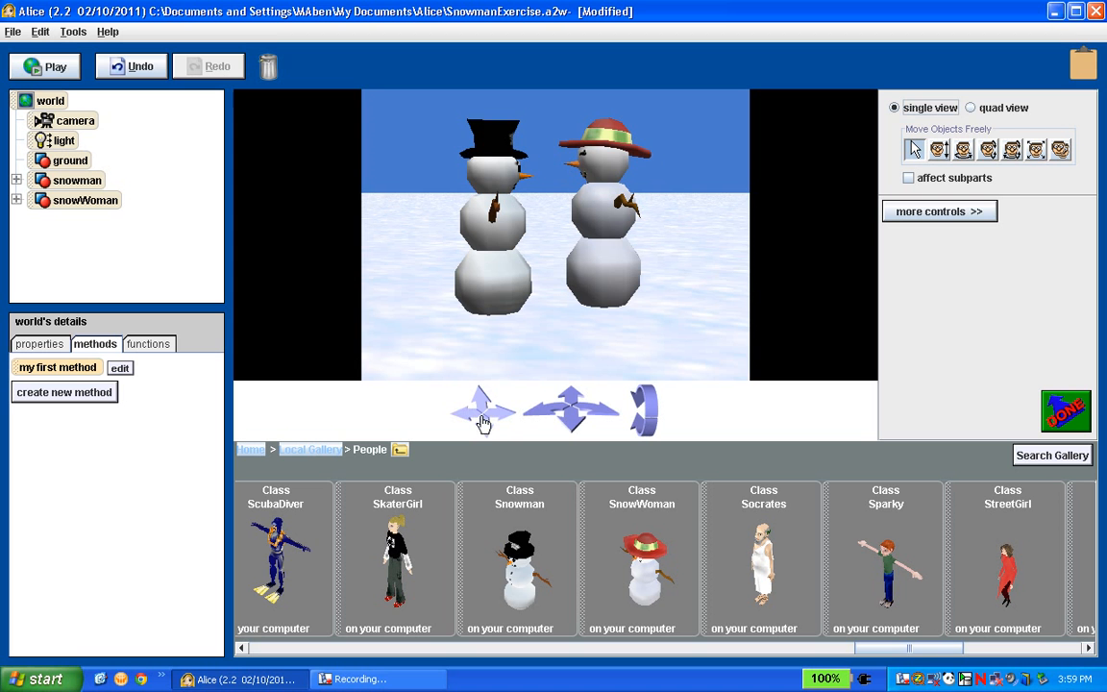
{"action": "left_click_drag", "start_coordinate": [484, 399], "coordinate": [492, 409]}
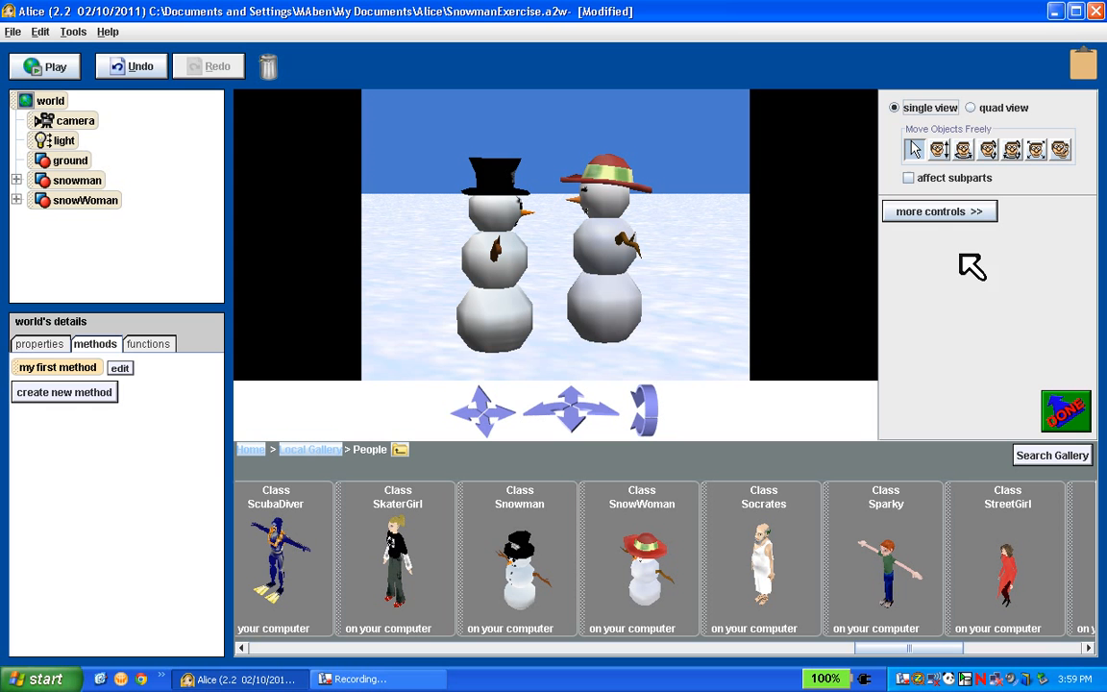
Step: Try moving the snowwoman vertically with the up-and-down tool and raise the snowman slightly
{"action": "left_click", "coordinate": [939, 149]}
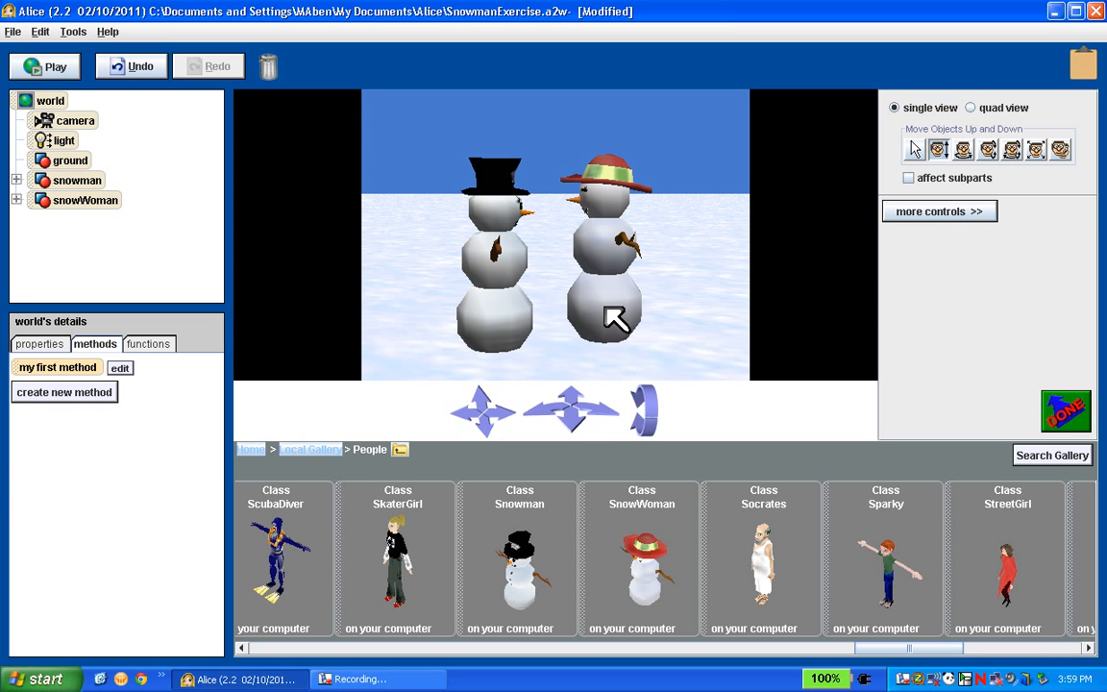
{"action": "left_click_drag", "start_coordinate": [601, 304], "coordinate": [601, 305]}
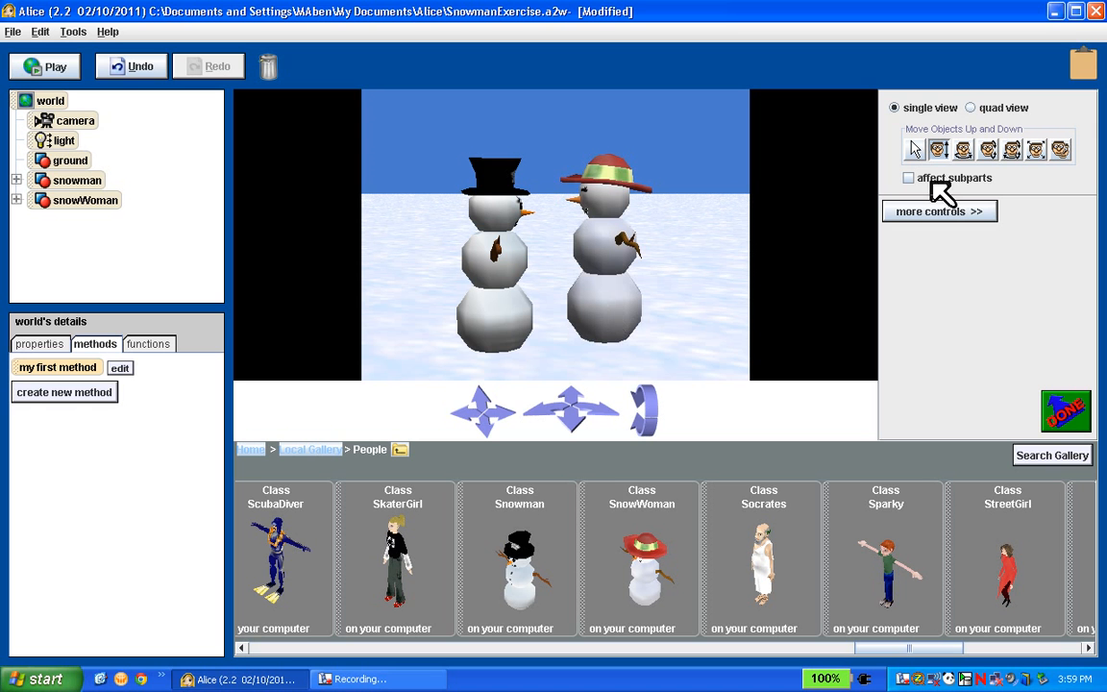
{"action": "left_click_drag", "start_coordinate": [522, 308], "coordinate": [521, 302]}
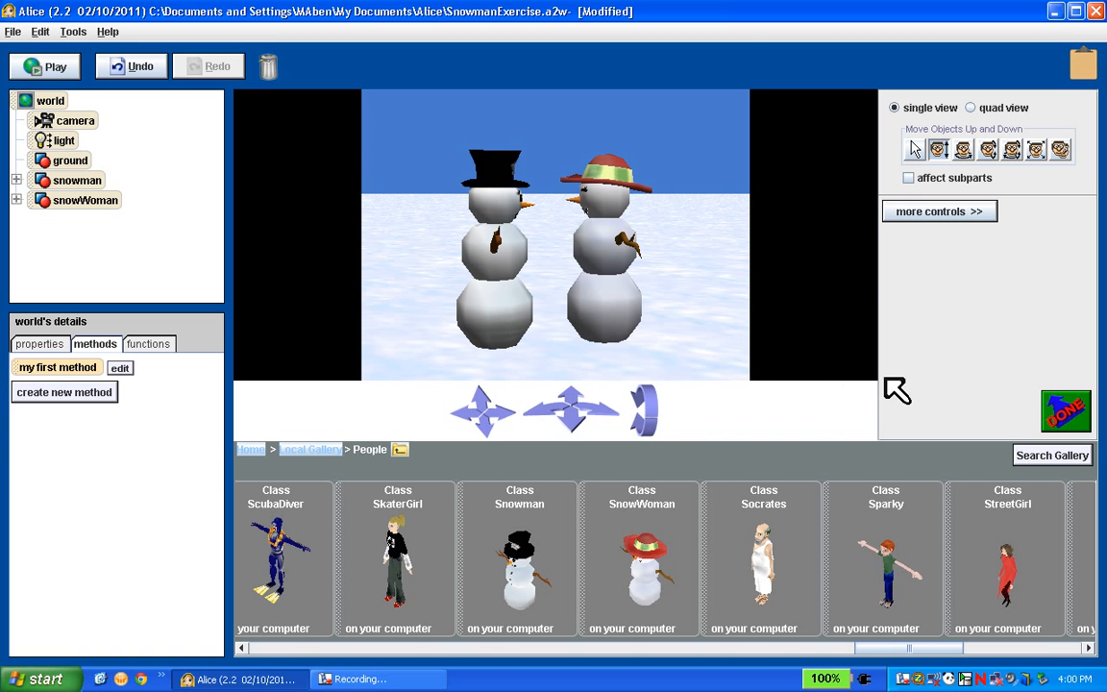
Step: Leave the scene layout, play the world to view the snow couple, and close the playback
{"action": "left_click", "coordinate": [1066, 413]}
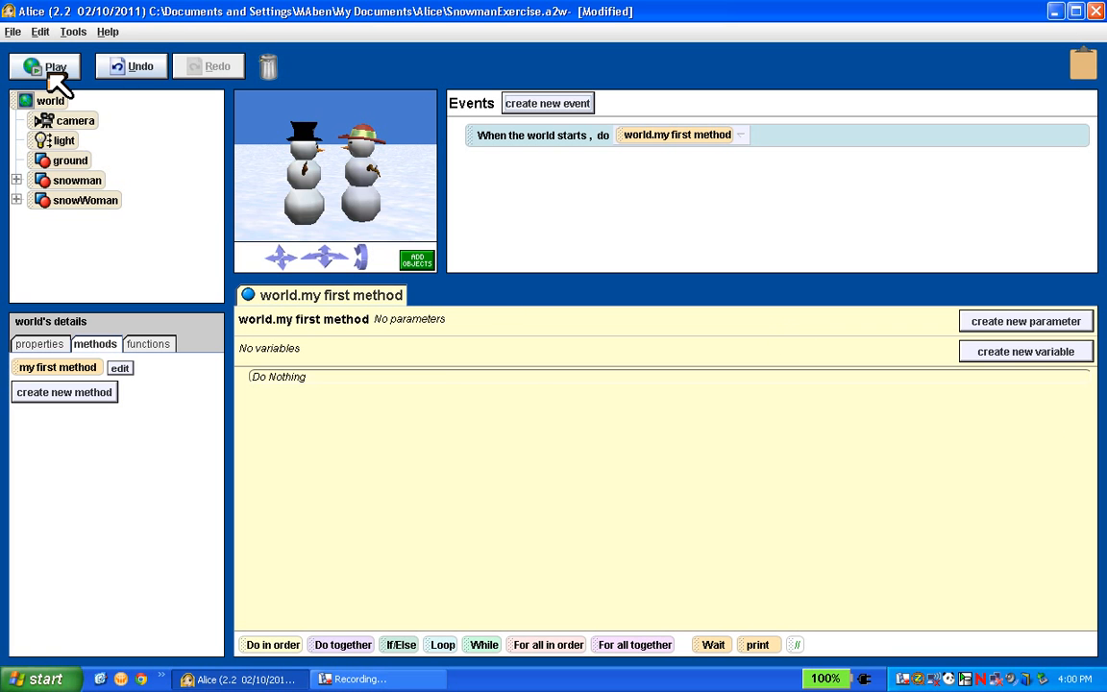
{"action": "left_click", "coordinate": [50, 71]}
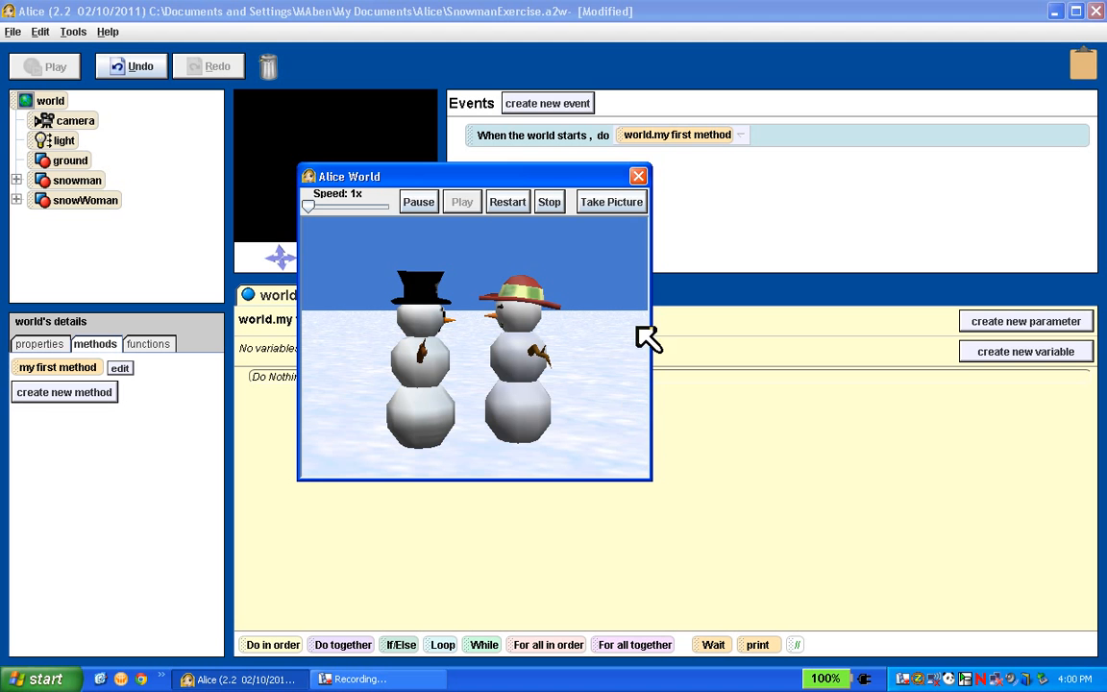
{"action": "left_click", "coordinate": [639, 177]}
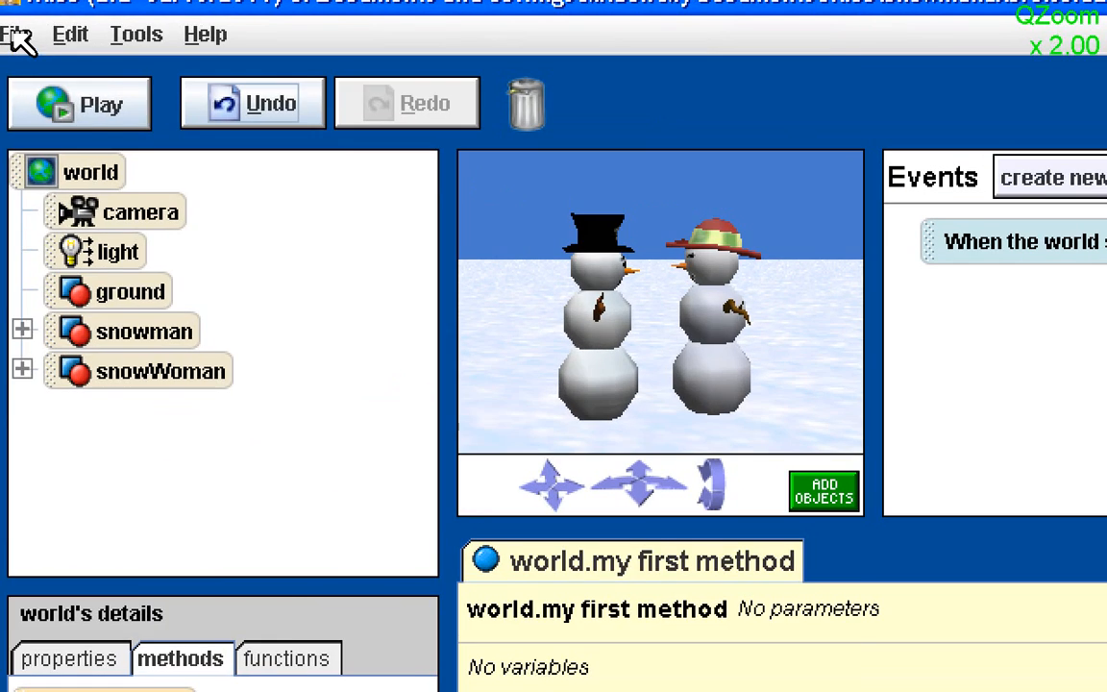
Step: Save the SnowmanExercise world under its existing name
{"action": "left_click", "coordinate": [16, 32]}
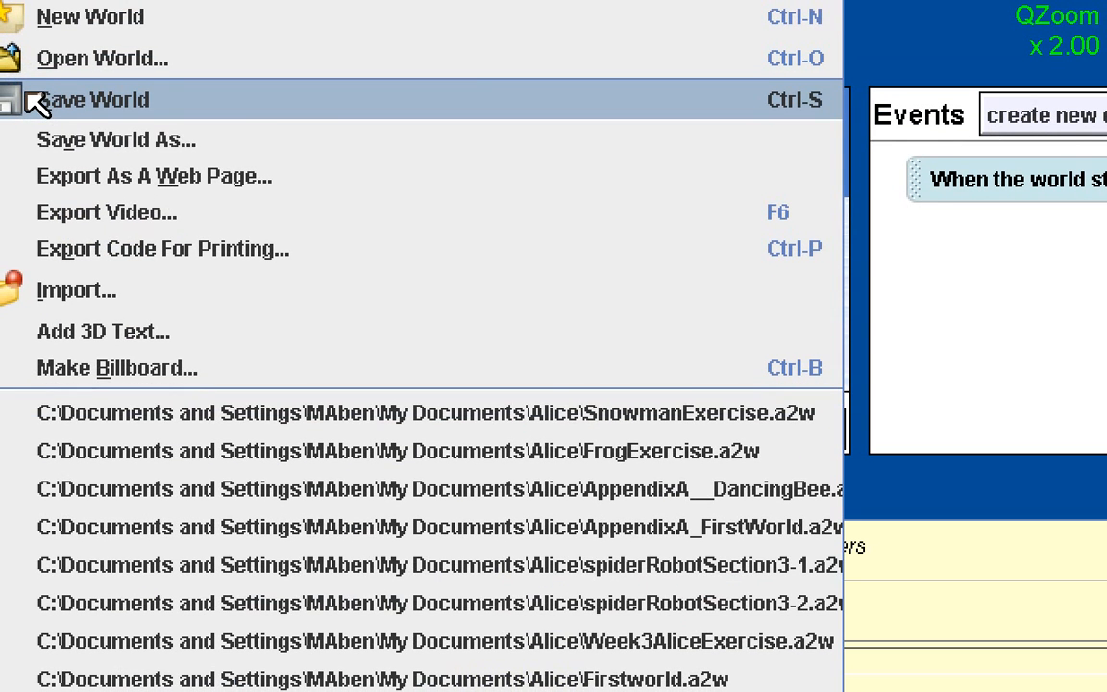
{"action": "left_click", "coordinate": [37, 101]}
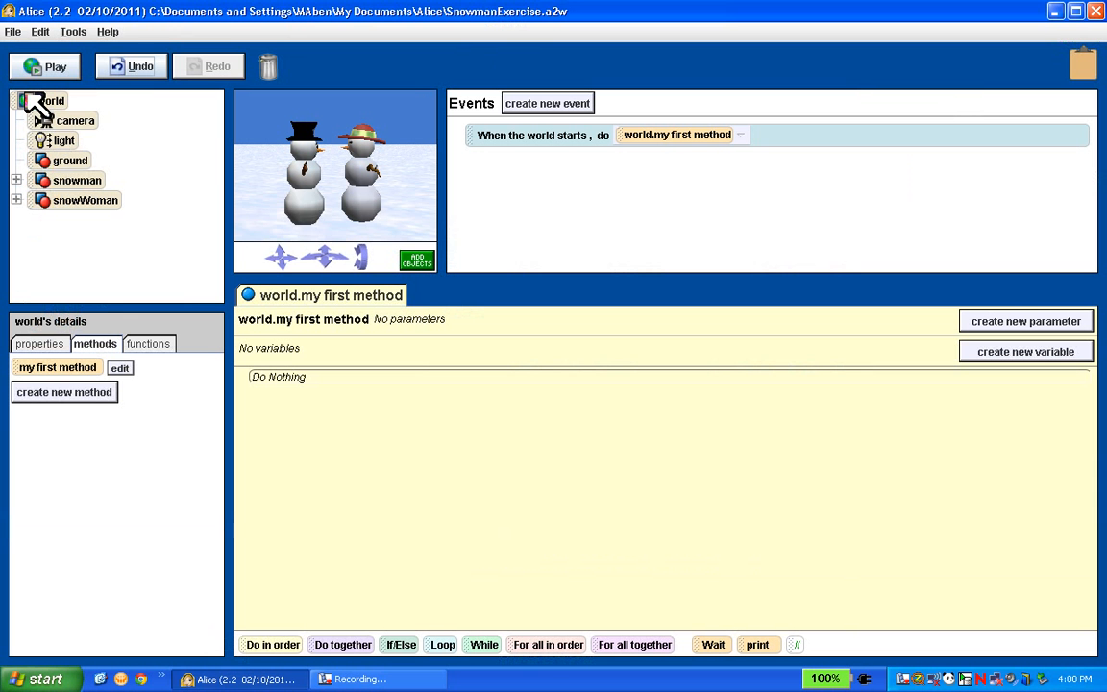
{"action": "left_click", "coordinate": [354, 679]}
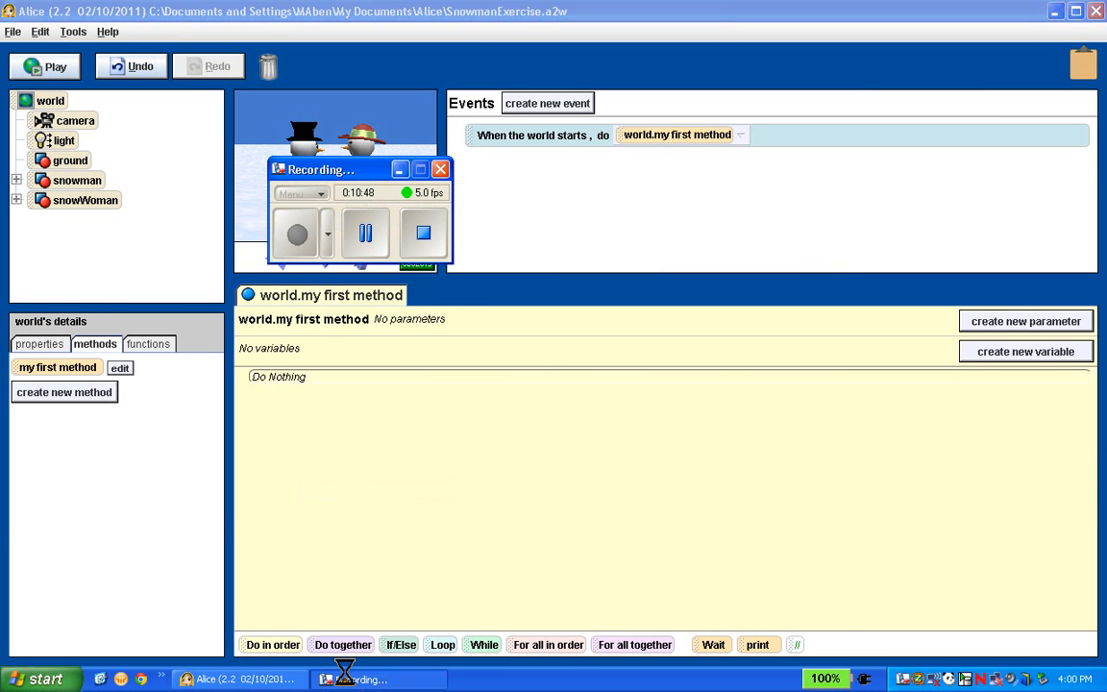